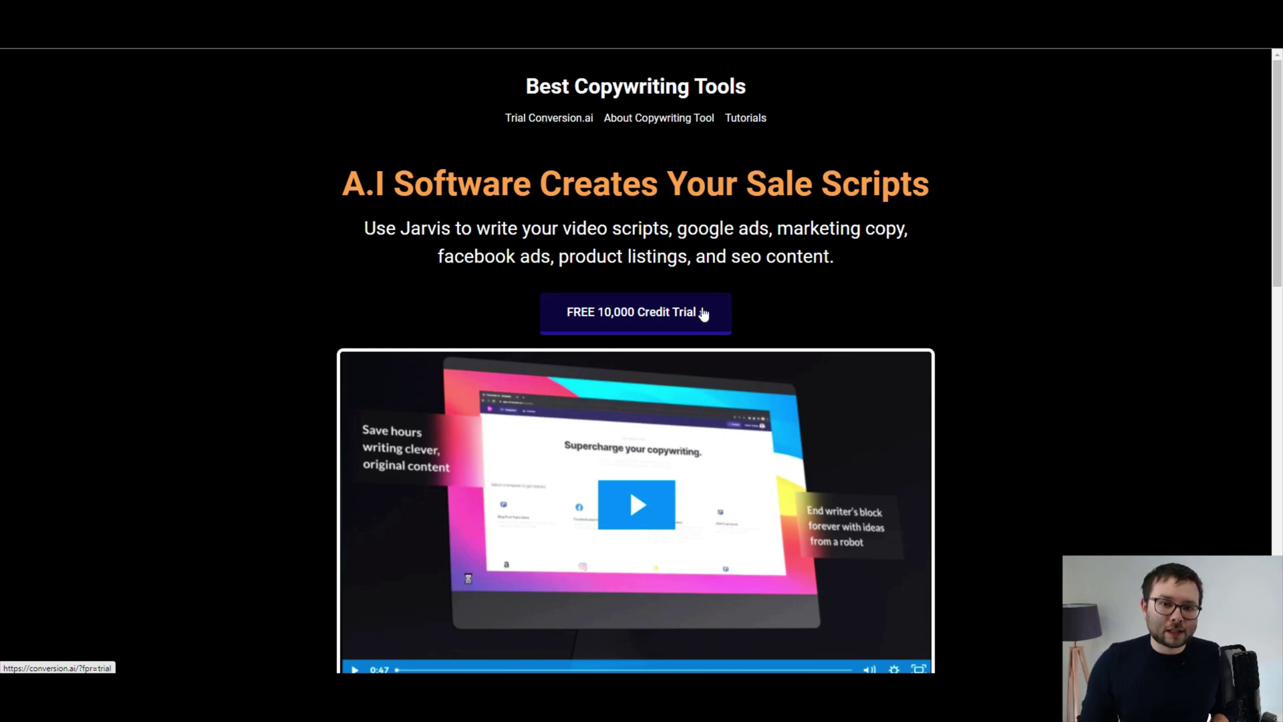
- Start the Conversion.ai free trial, browse the templates, and search 'product des'
left_click(704, 314)
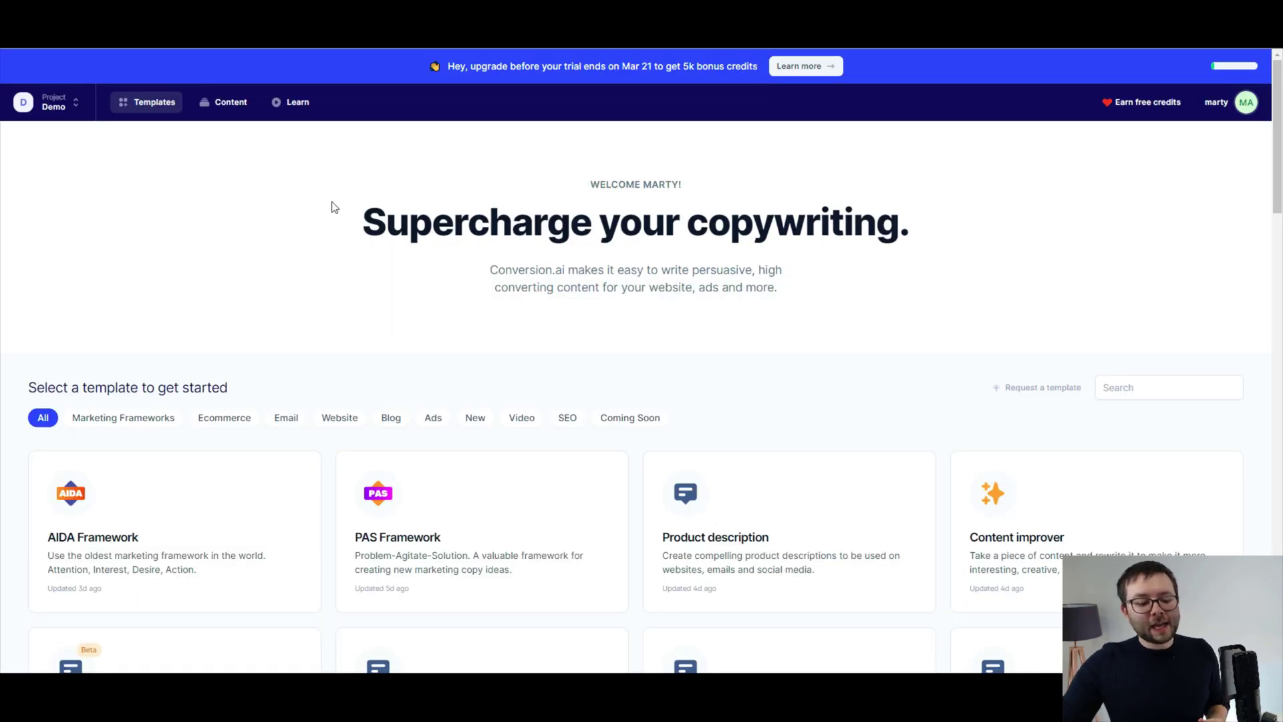
scroll(369, 247, "down", 3)
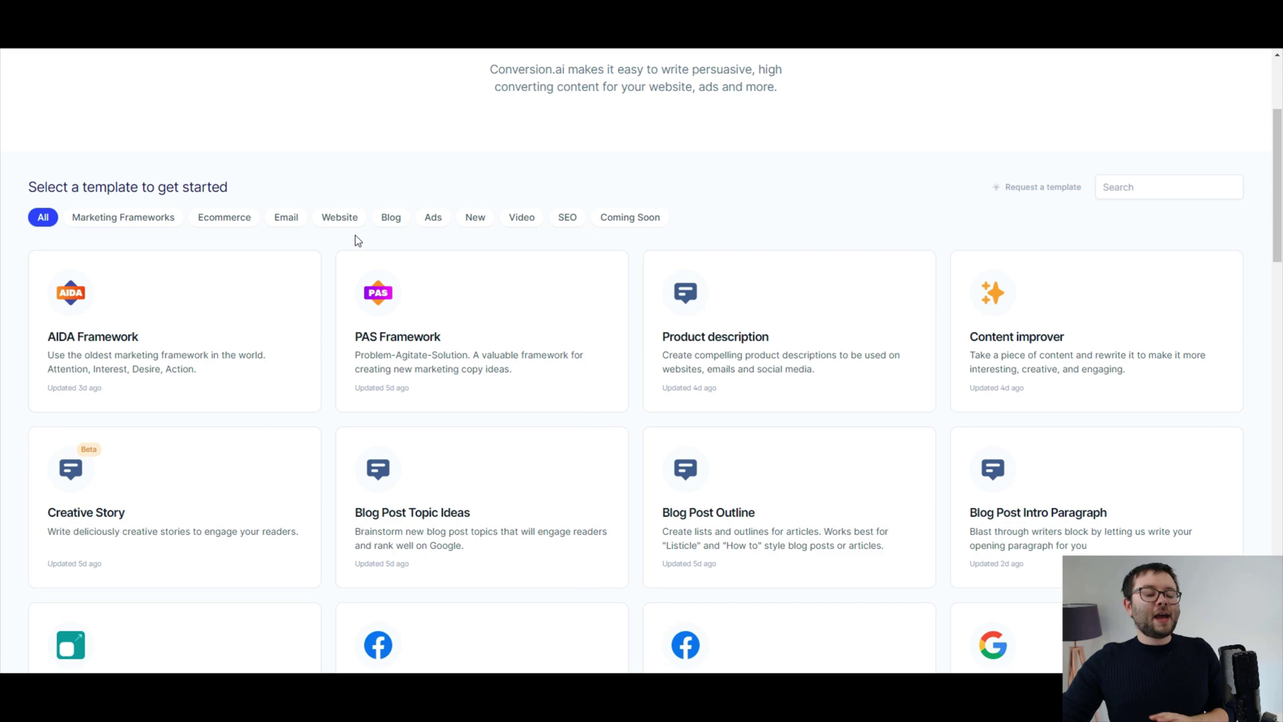
scroll(358, 241, "down", 7)
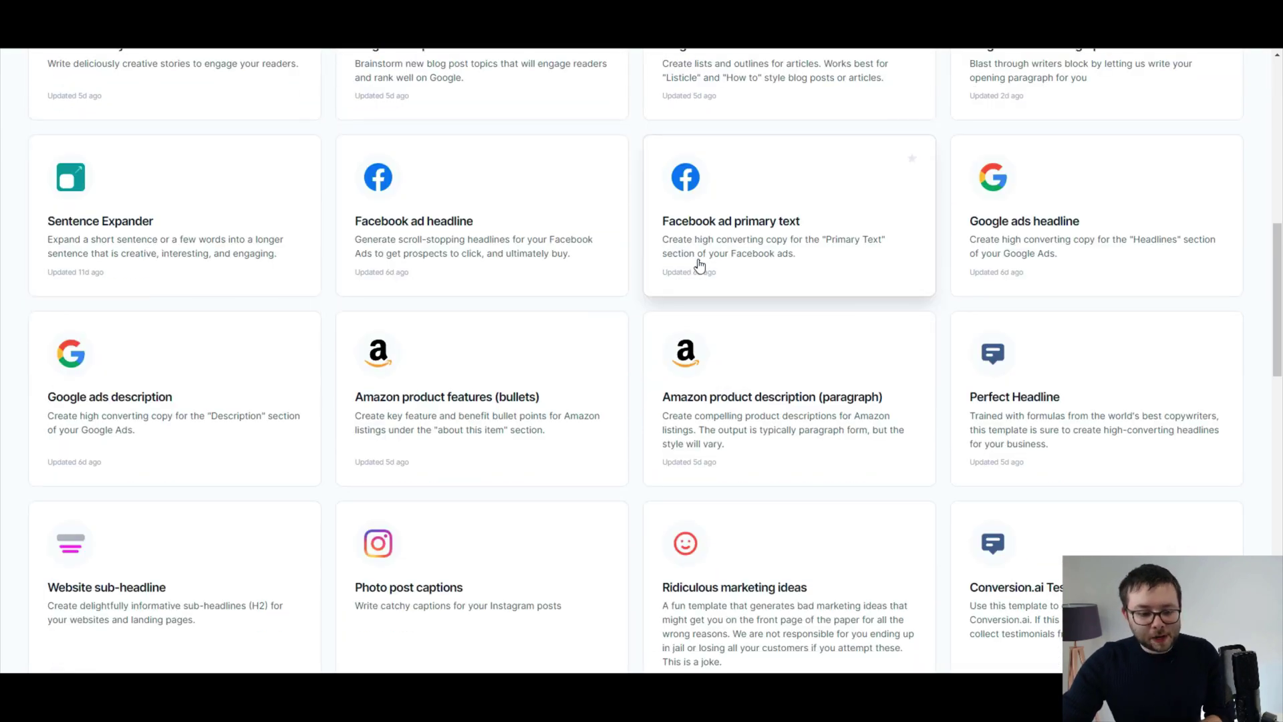
scroll(698, 281, "down", 5)
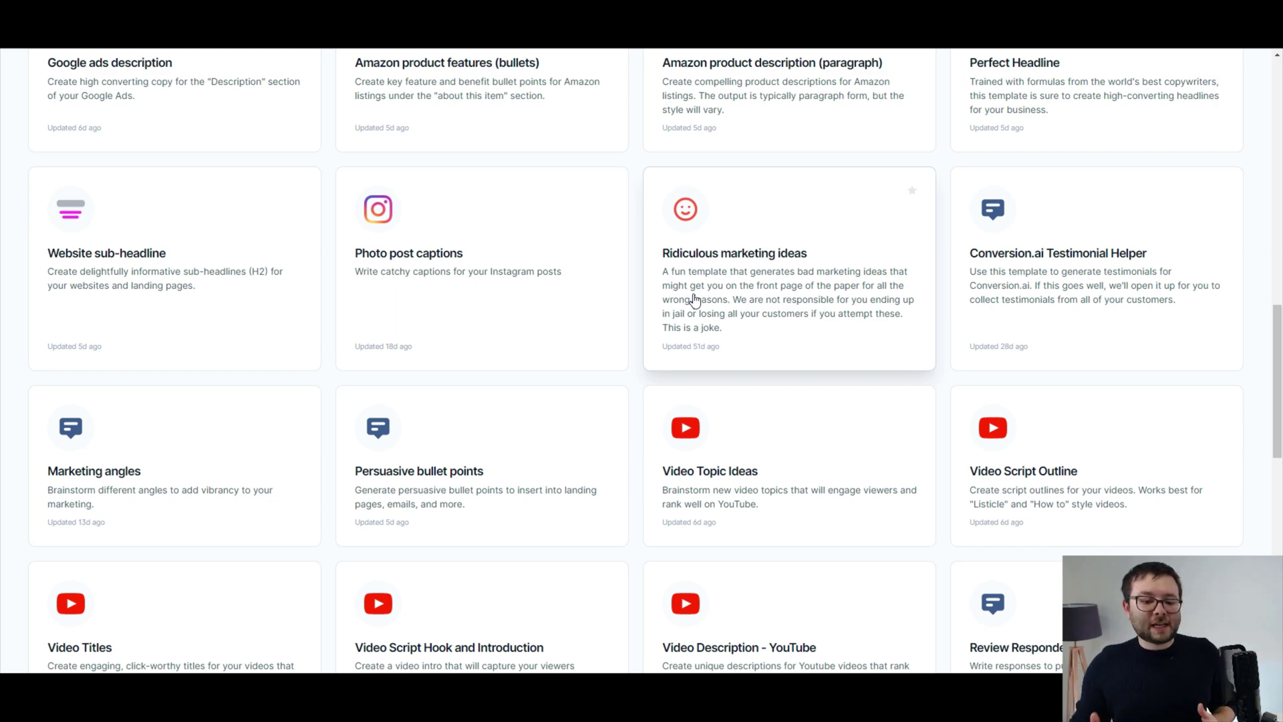
scroll(854, 323, "up", 12)
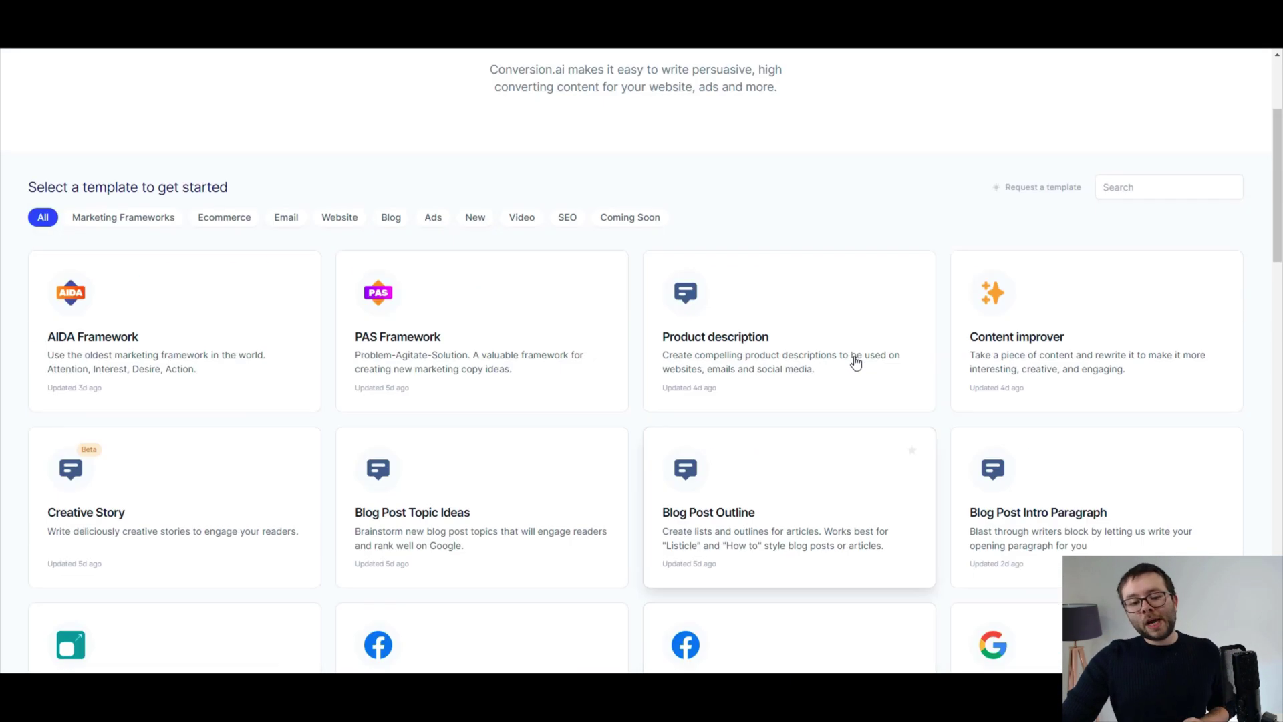
left_click(1142, 190)
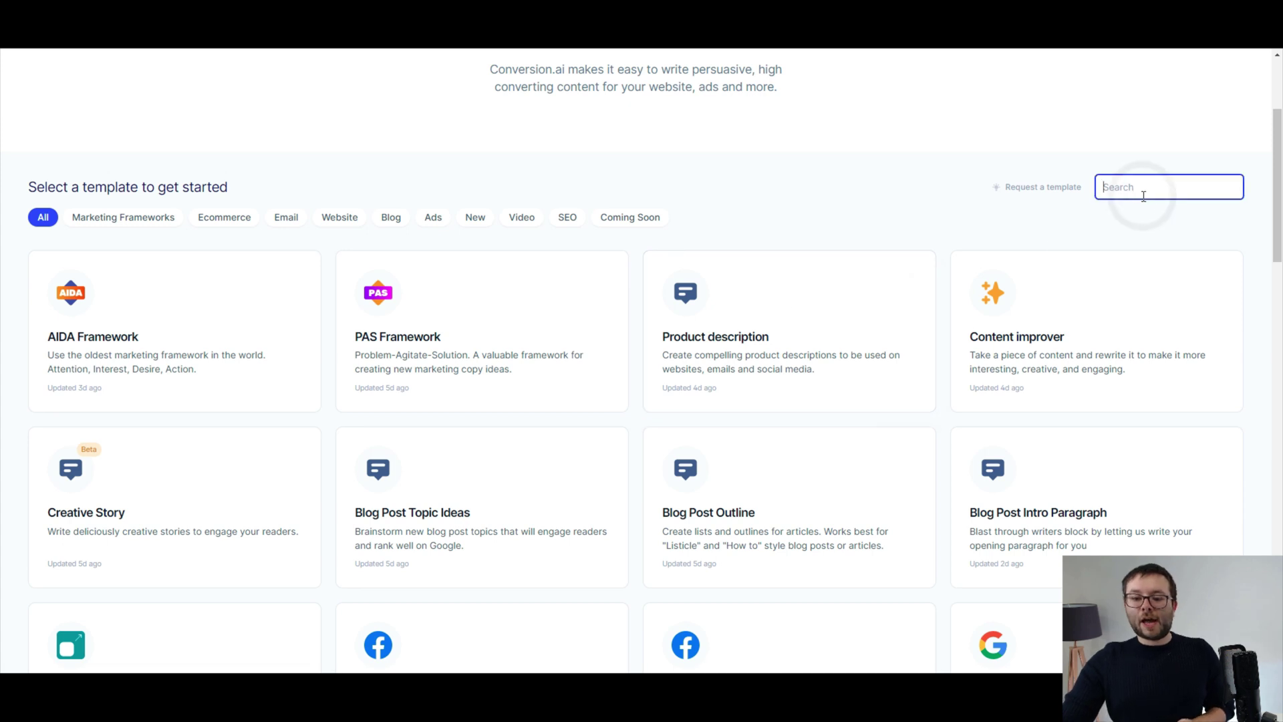
type("product des")
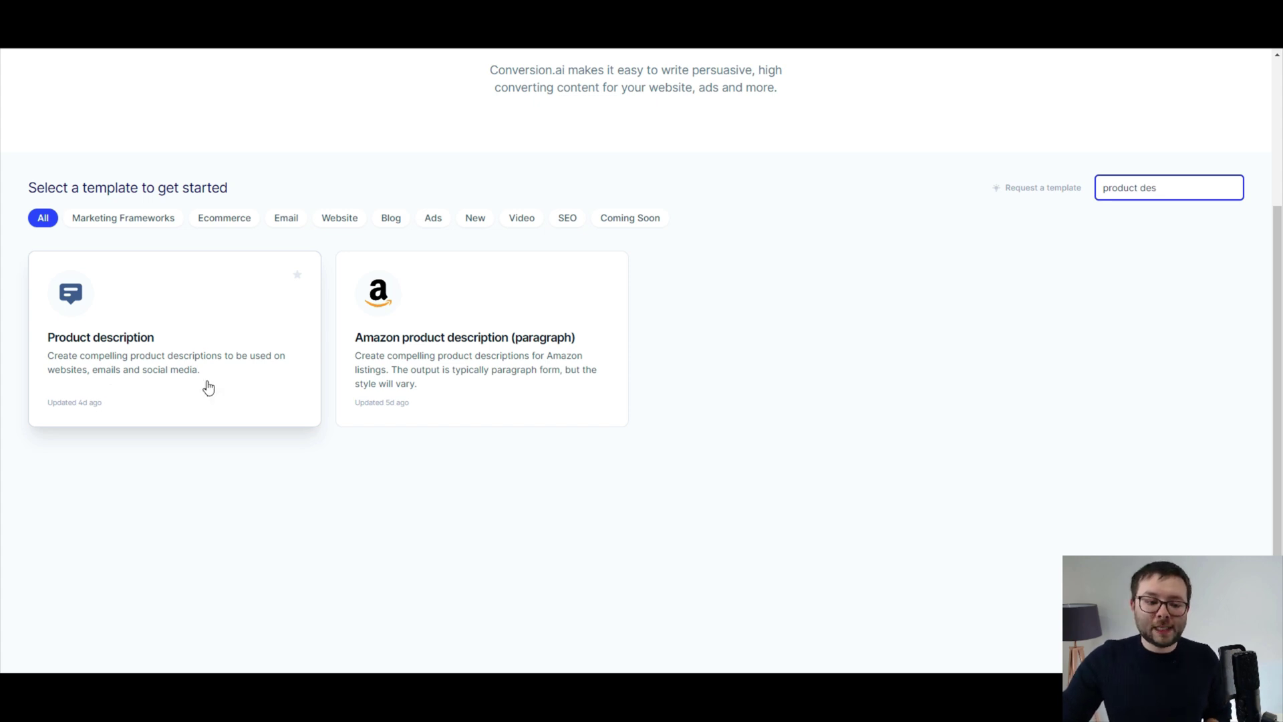
- Open the Product description template, then scroll Apple's iMac Pro page to 'Power to the pro.'
left_click(140, 375)
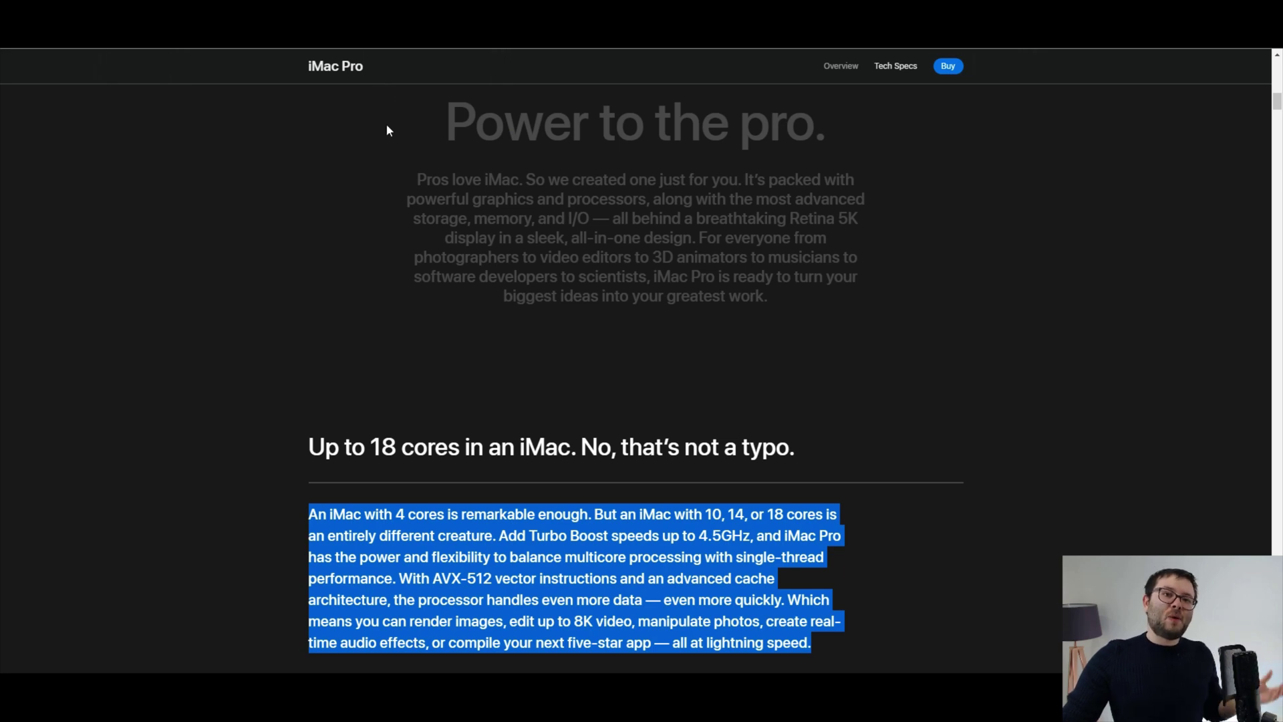
scroll(387, 130, "up", 3)
scroll(442, 301, "down", 1)
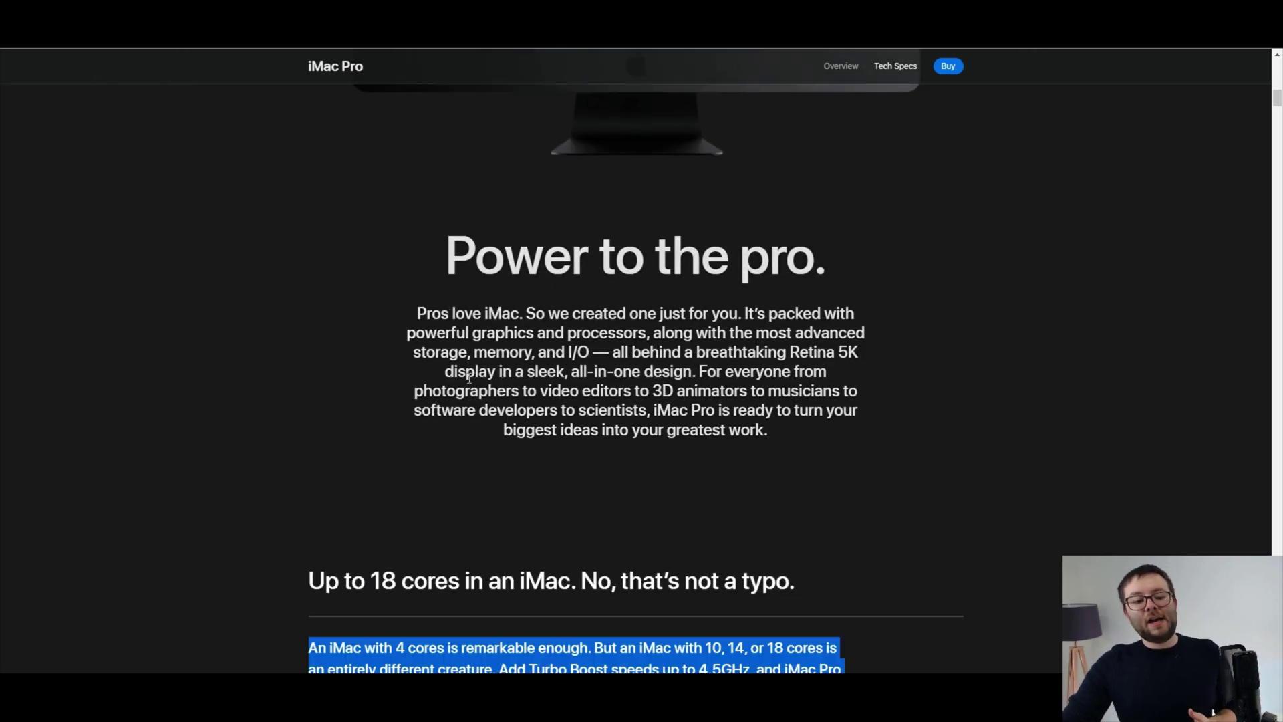
scroll(441, 307, "down", 1)
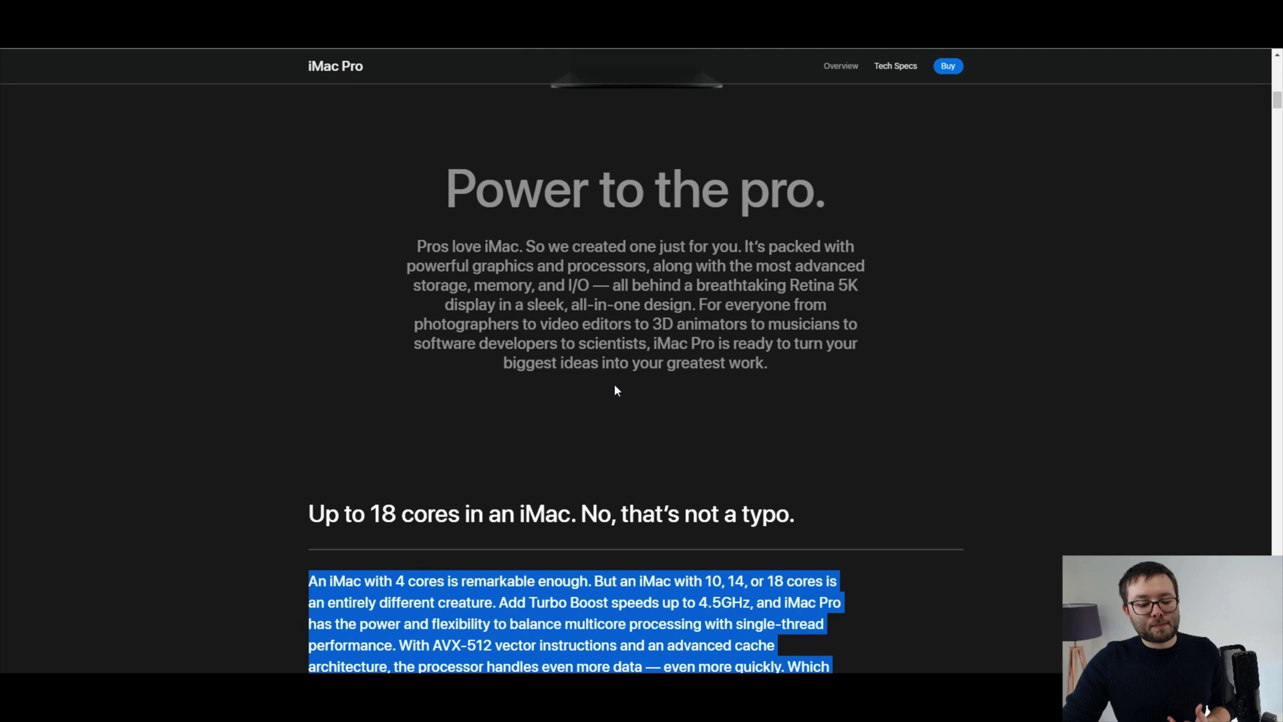
scroll(615, 390, "up", 1)
- Enter 'Imac Pro' as the Company/Product Name
left_click(531, 327)
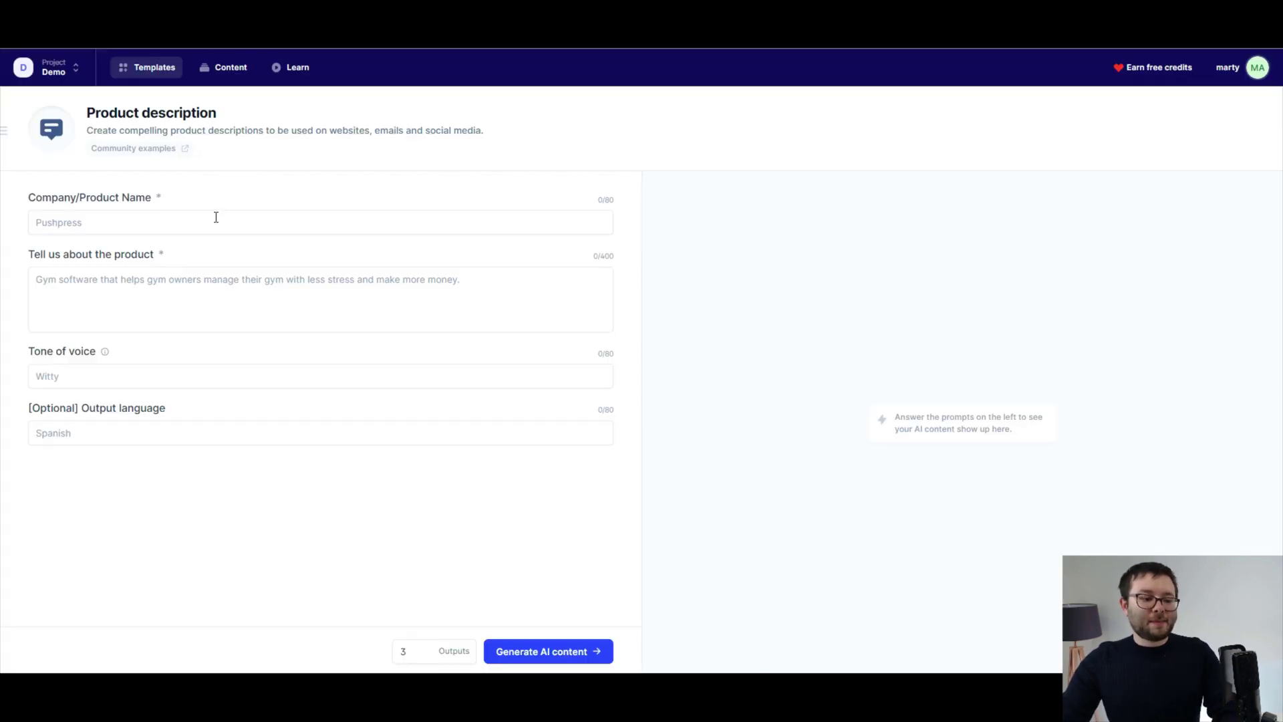
left_click(217, 222)
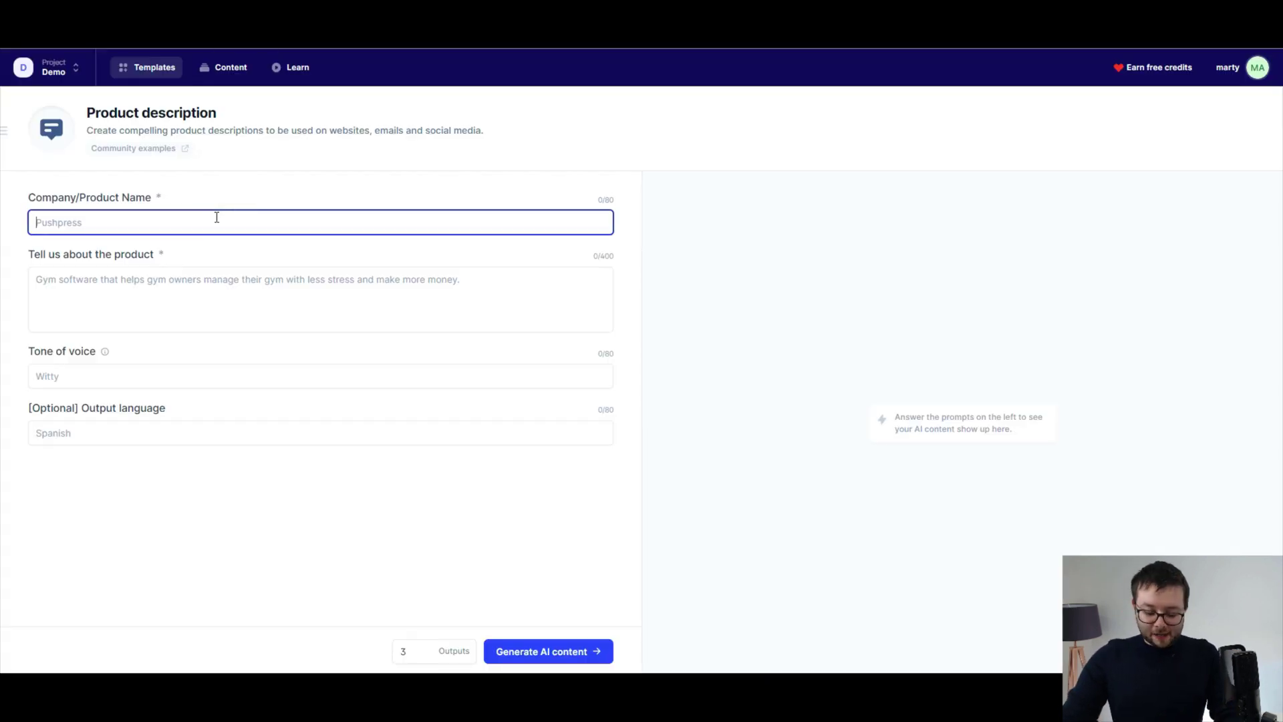
type("Imac Pro")
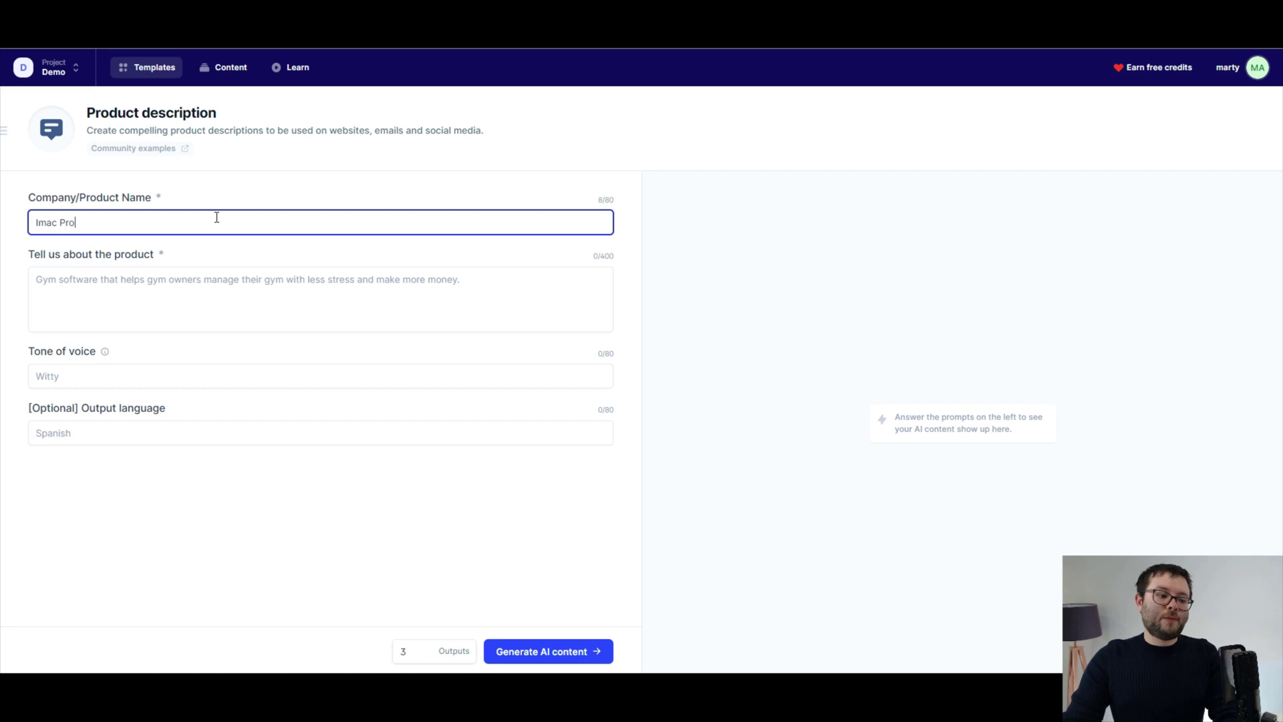
left_click(204, 290)
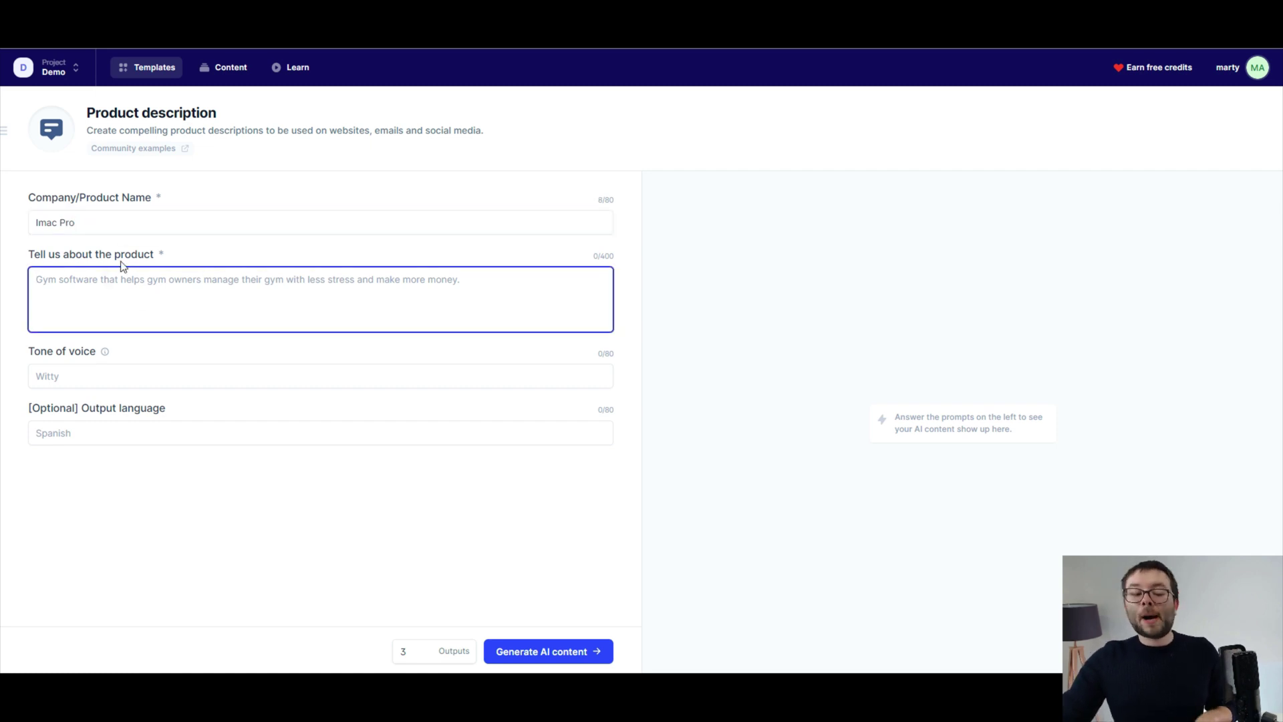
left_click(127, 228)
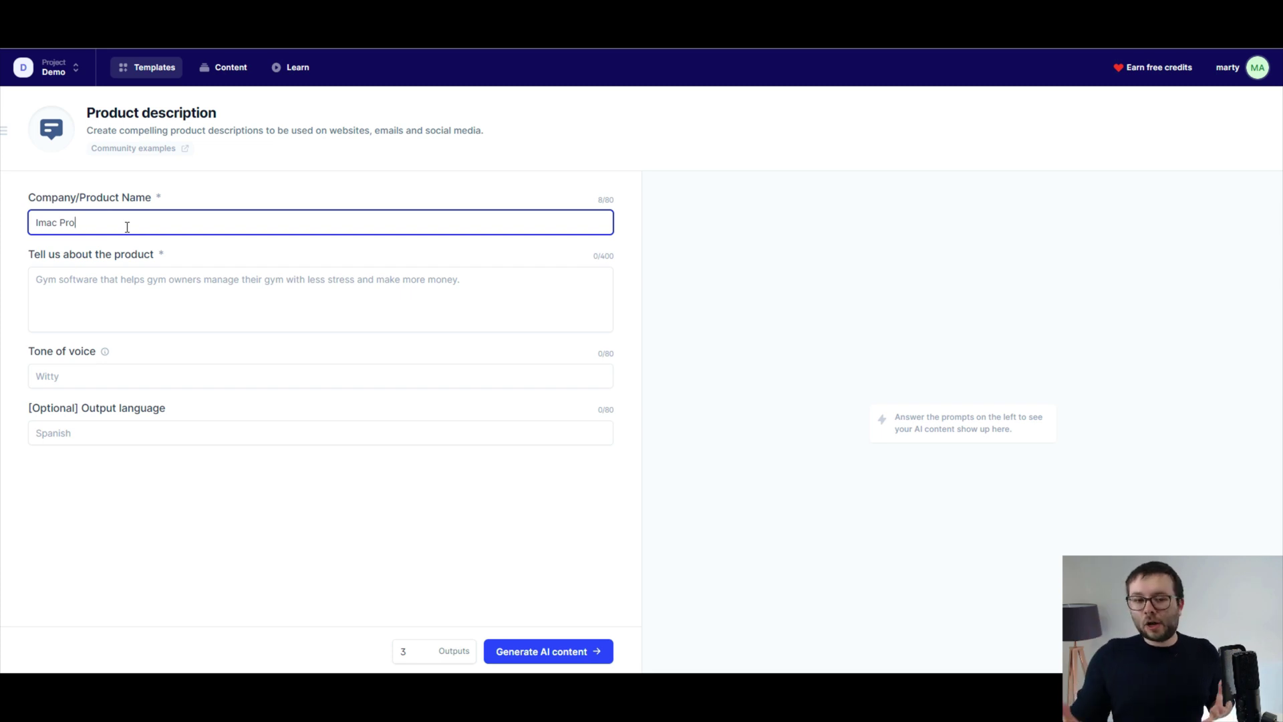
- Paste Apple's iMac Pro paragraph as the product details, trimmed to end at 'scientists.'
left_click(125, 273)
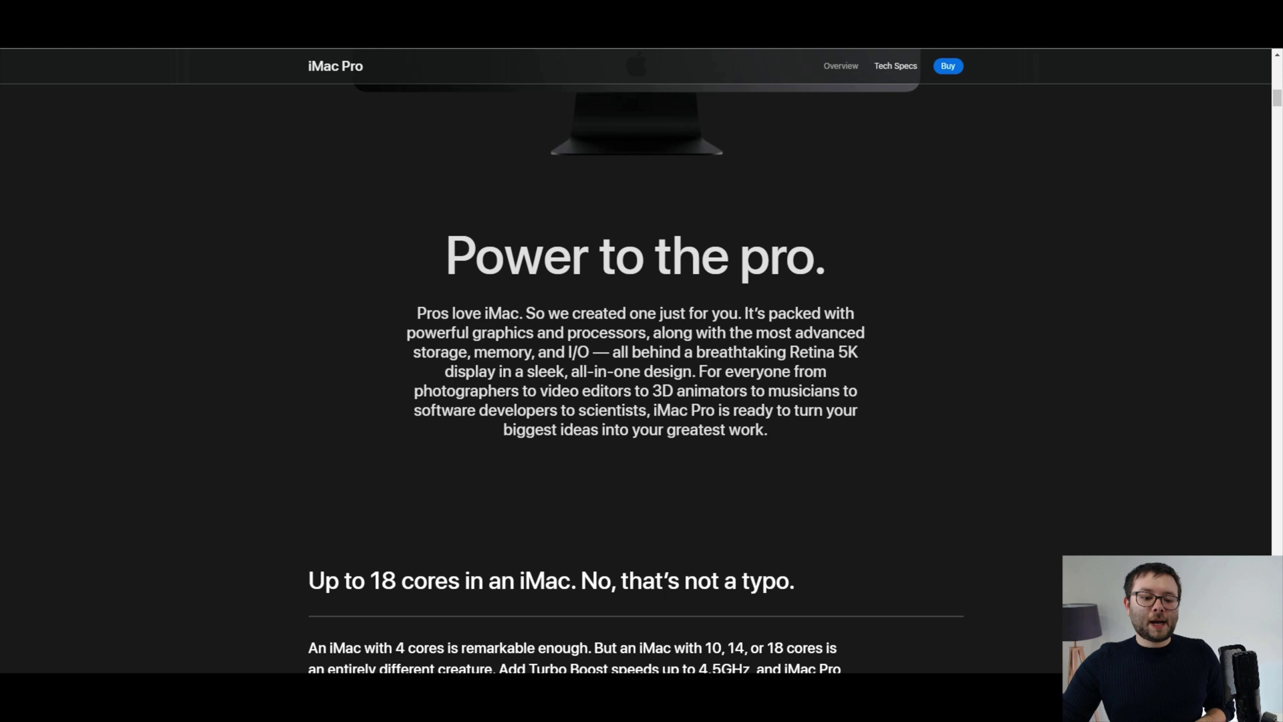
triple_click(587, 343)
key("ctrl+c")
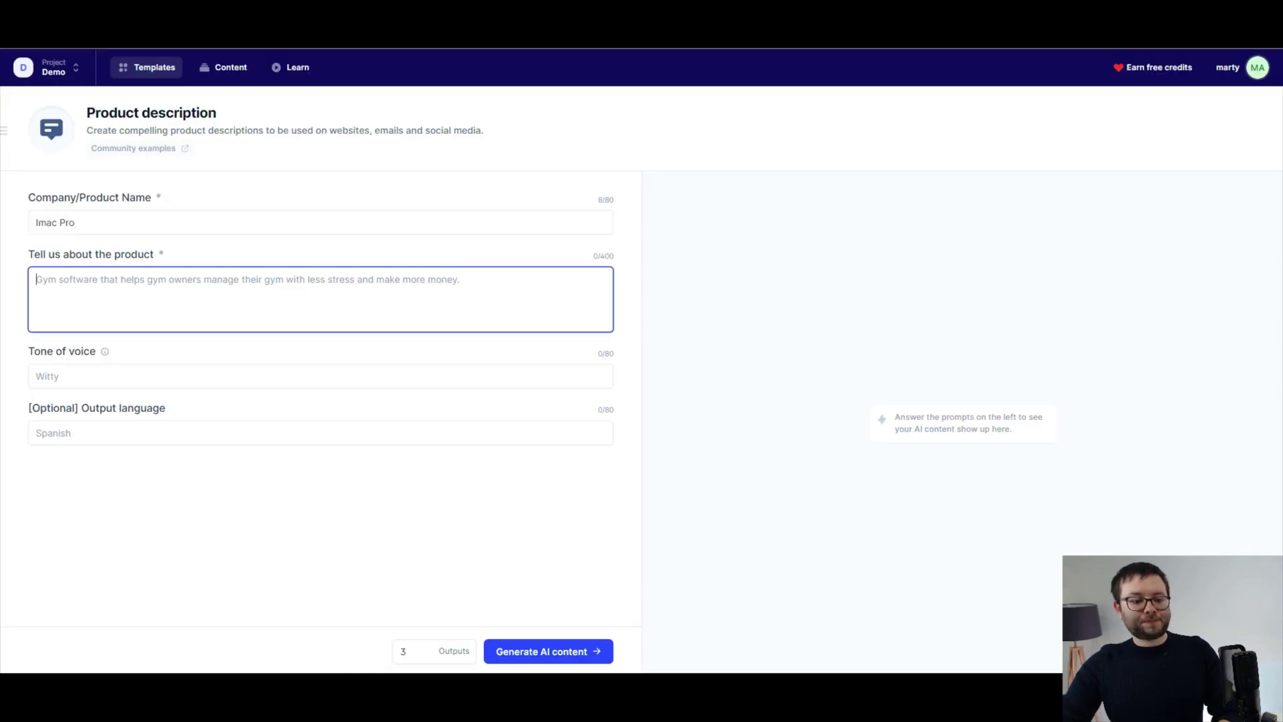
left_click(298, 301)
key("ctrl+v")
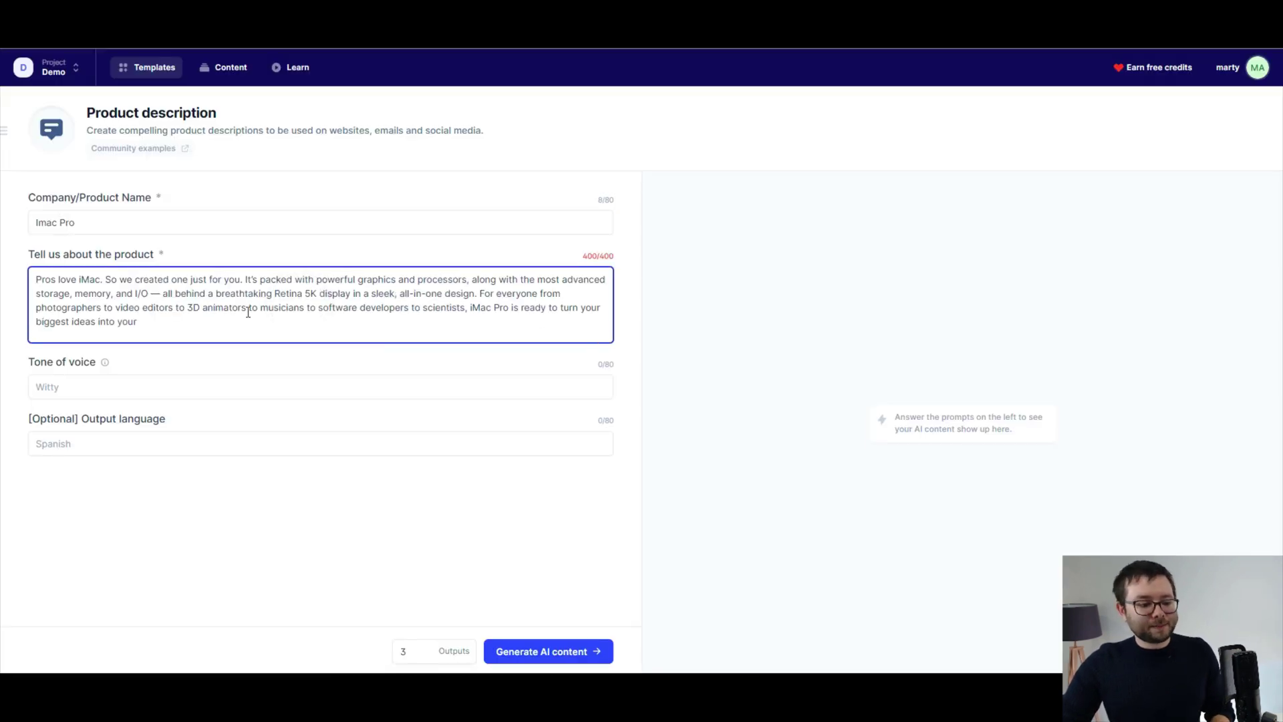
left_click_drag(467, 307, 486, 375)
type(".")
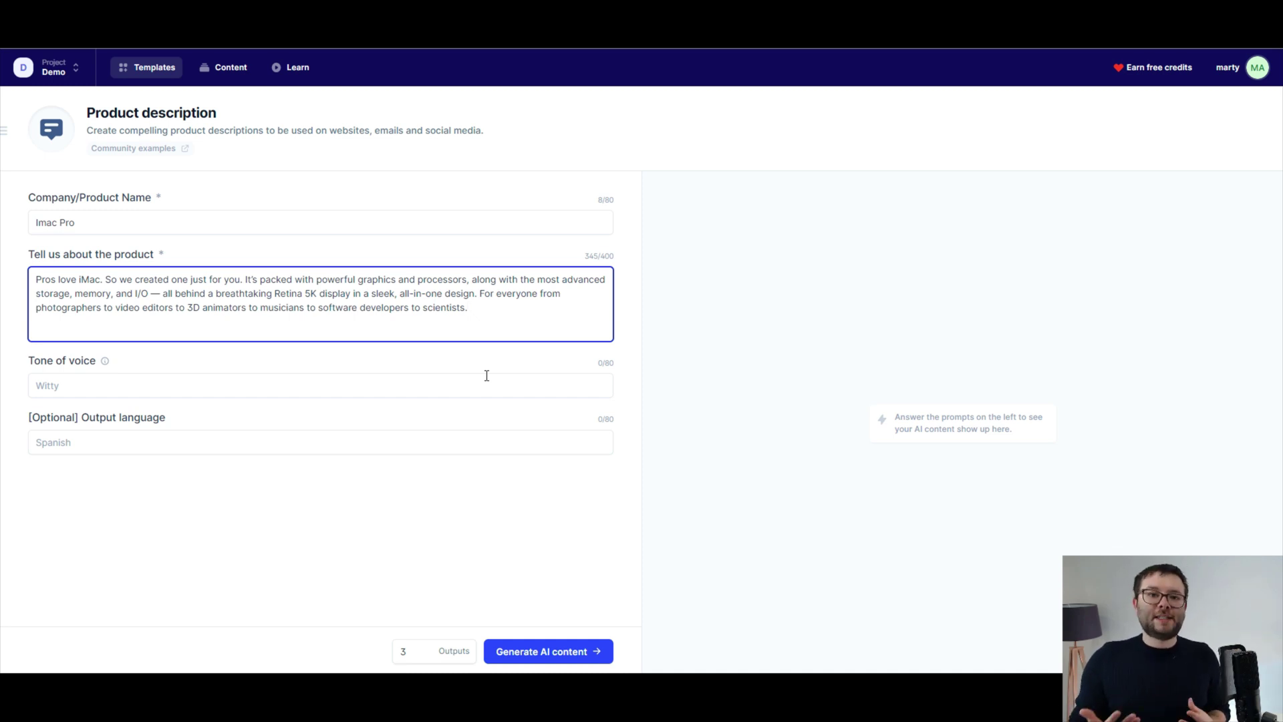
left_click(7, 391)
mouse_move(106, 364)
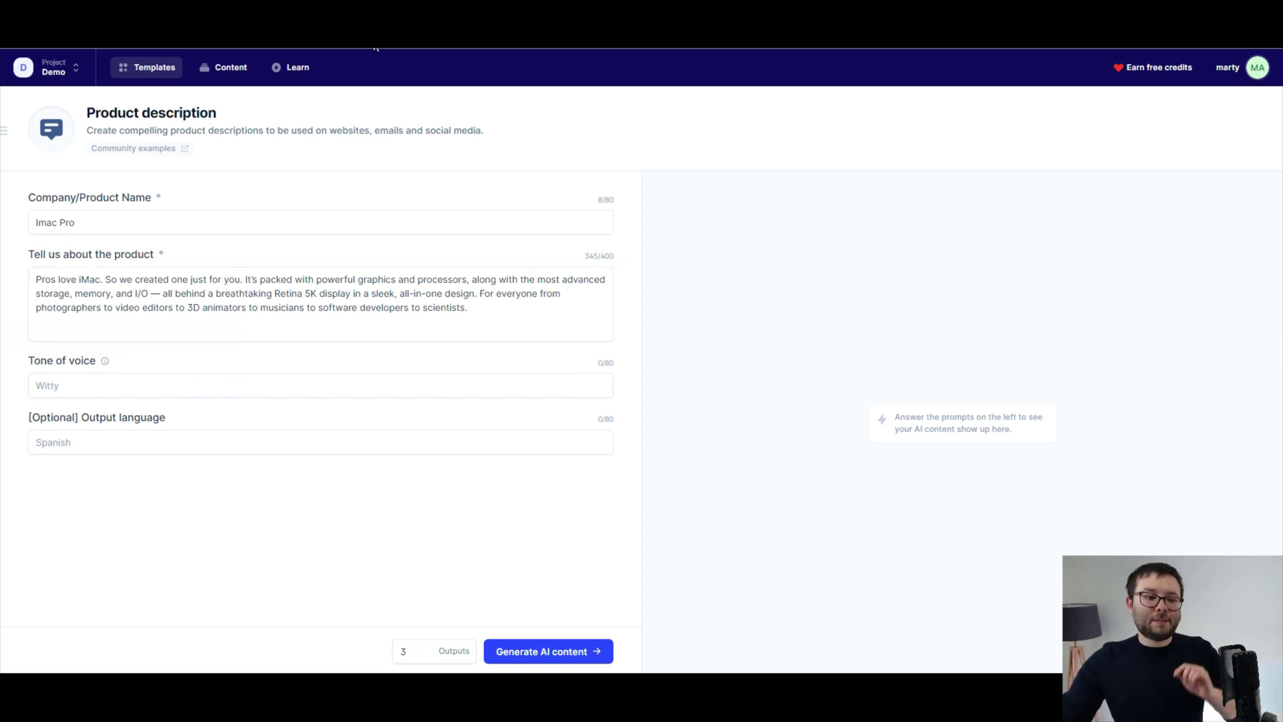
- Read the Tone of voice tips, highlighting the three character-name examples
scroll(383, 238, "down", 1)
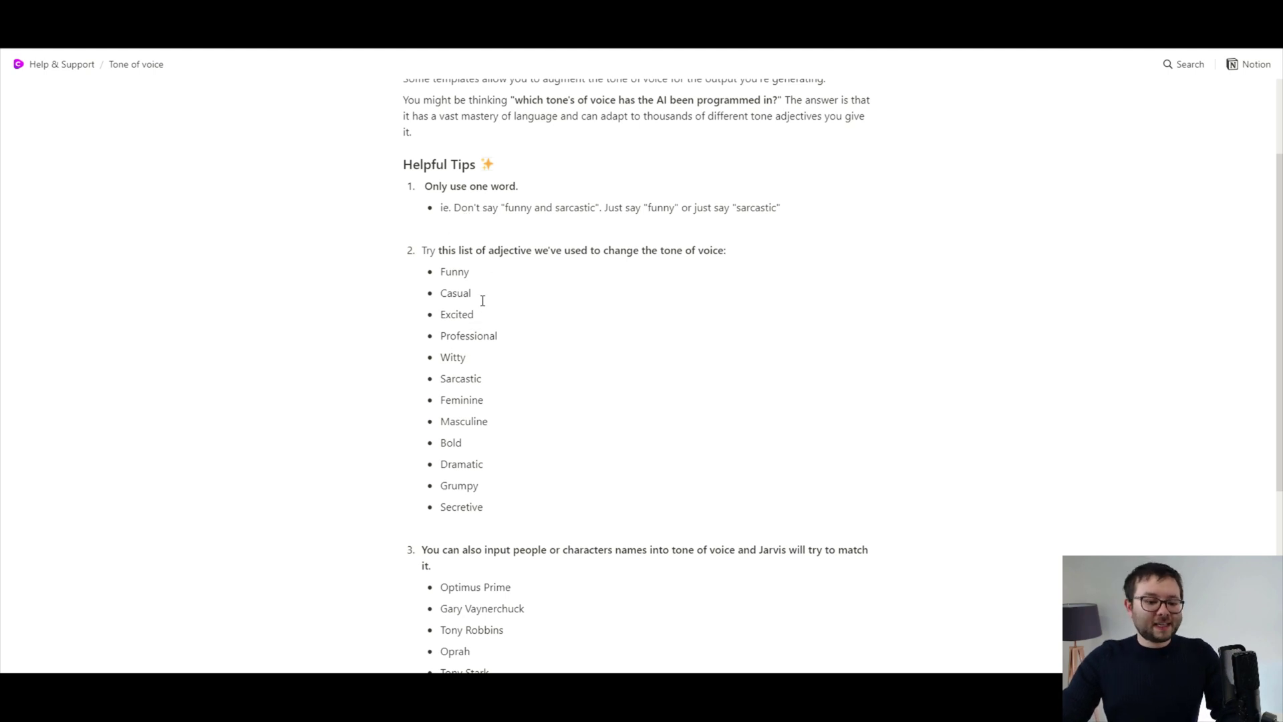
scroll(464, 287, "down", 1)
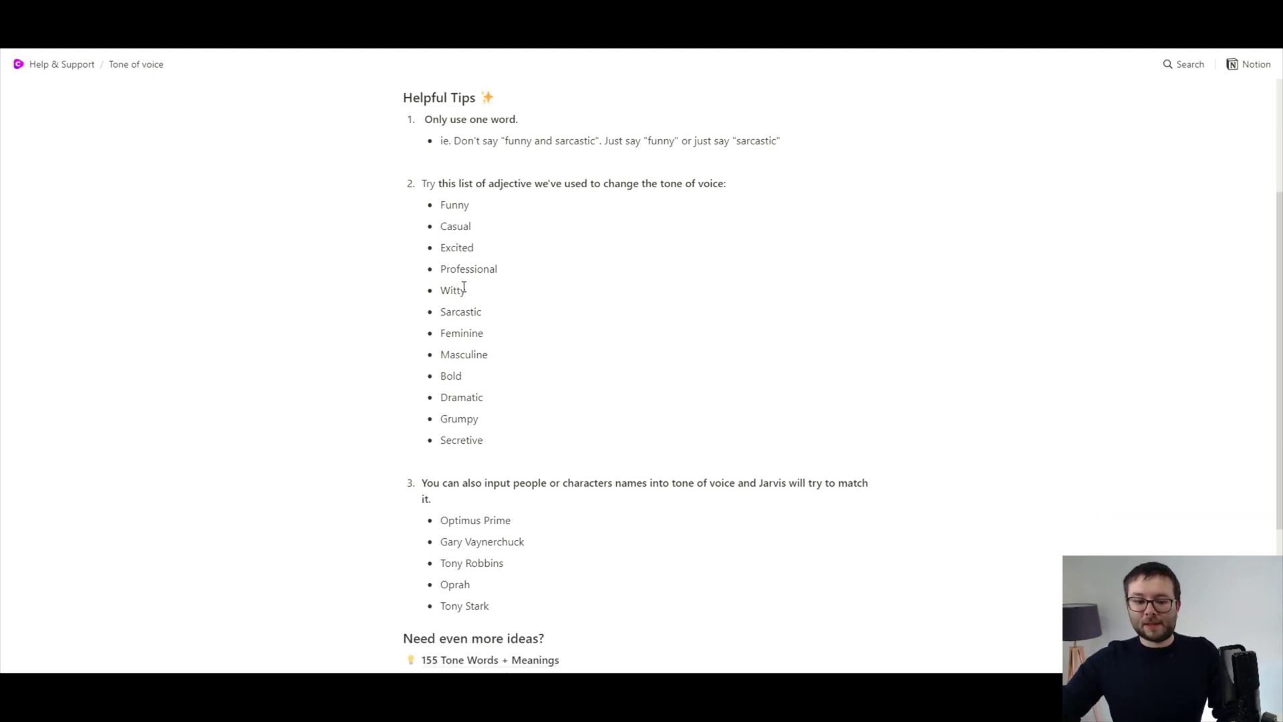
scroll(466, 288, "down", 2)
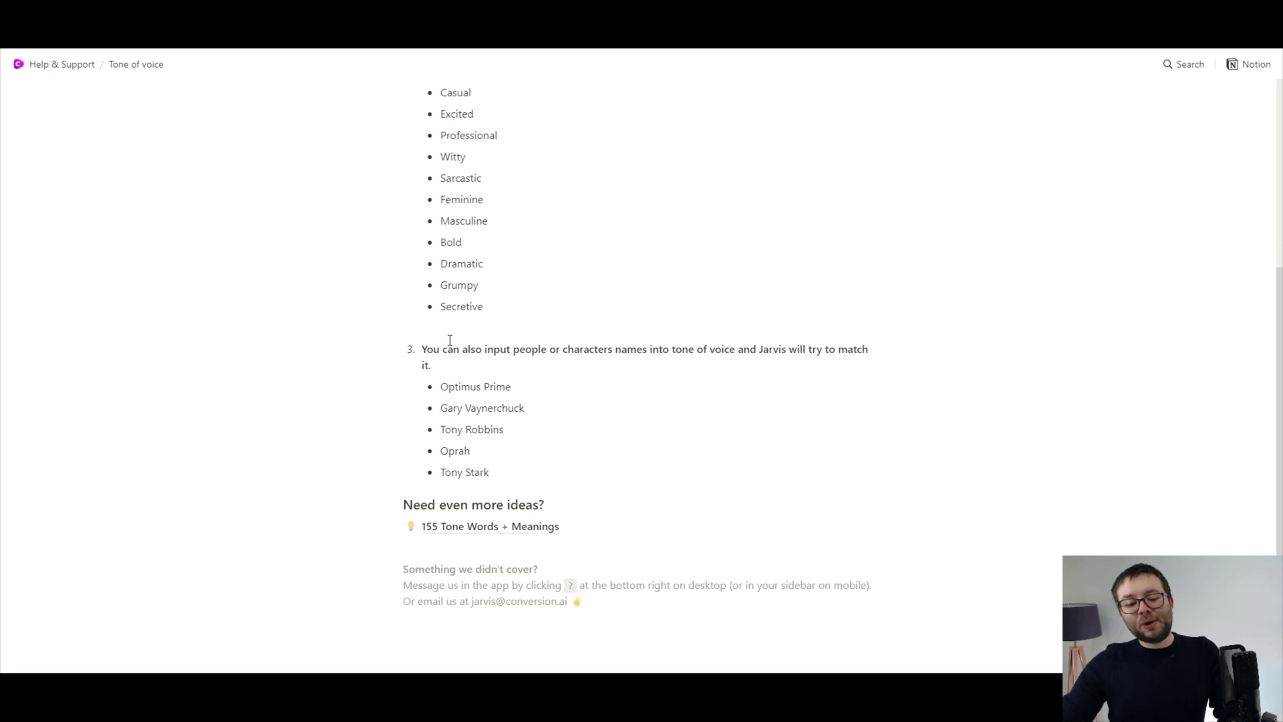
left_click_drag(490, 352, 591, 352)
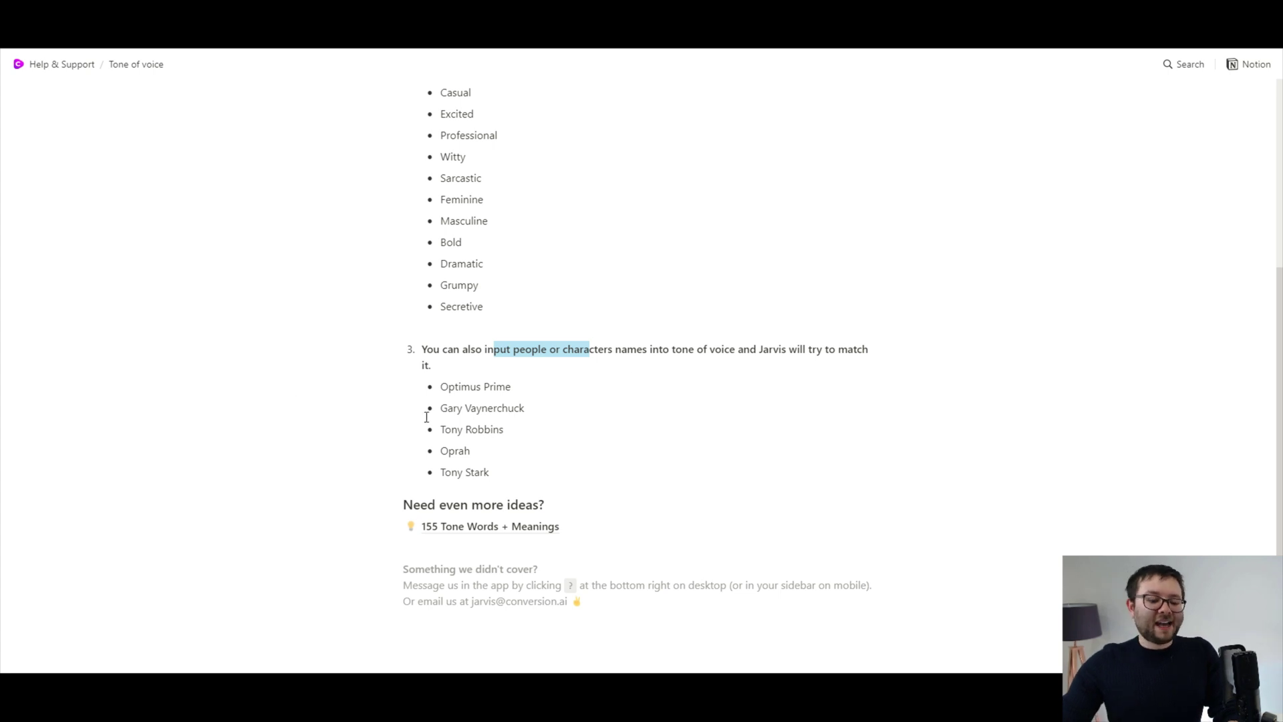
left_click_drag(455, 390, 578, 385)
left_click_drag(463, 411, 604, 408)
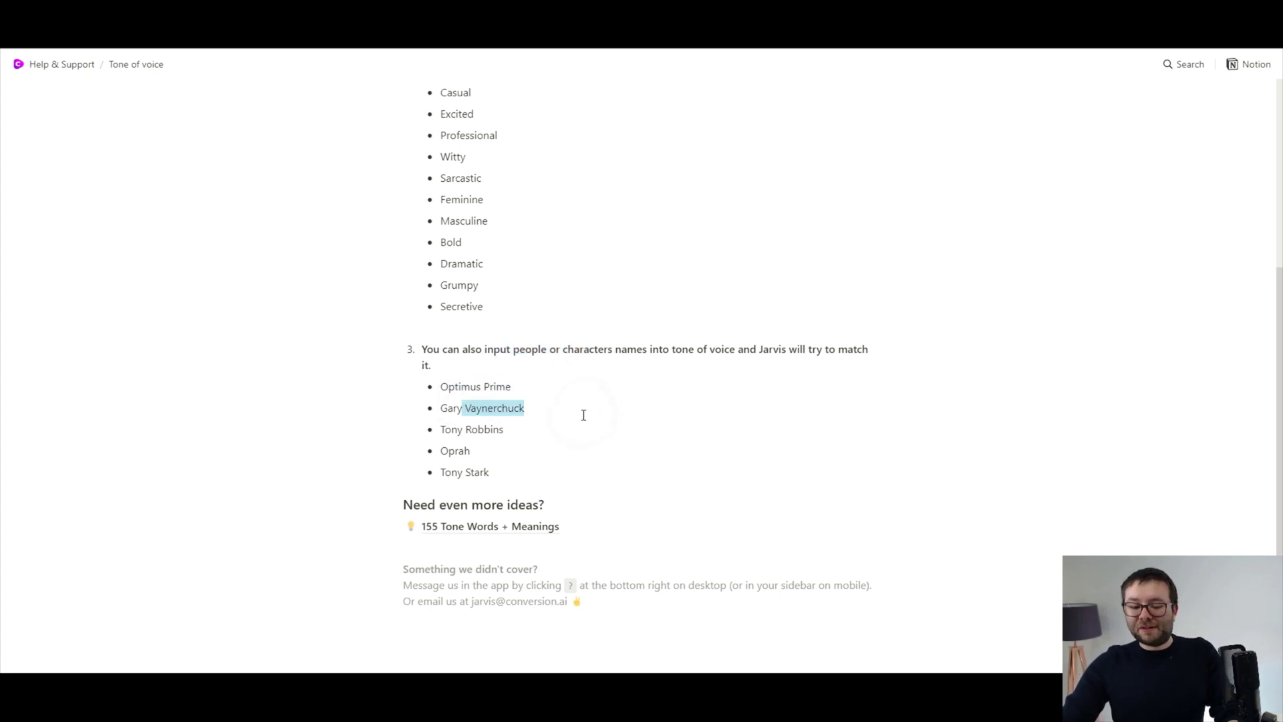
left_click_drag(456, 434, 558, 431)
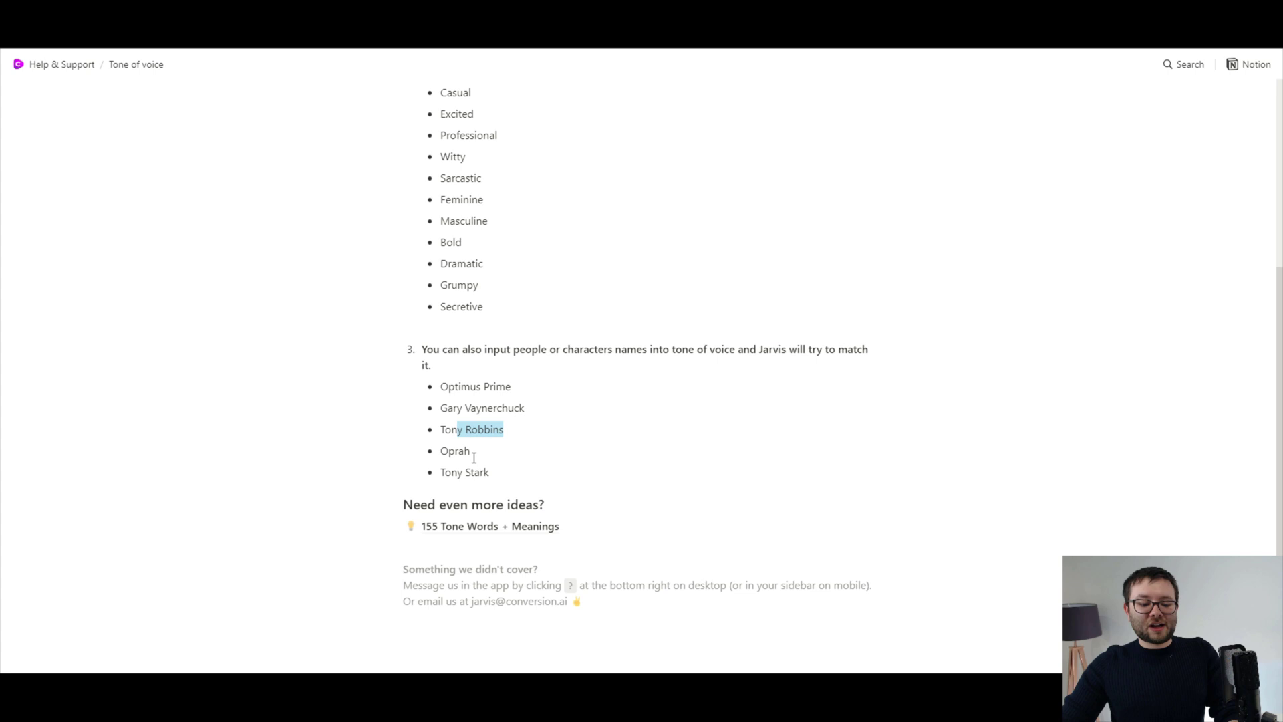
left_click(472, 468)
- Select the adjective 'Professional' from the suggested tone list
scroll(535, 441, "down", 2)
scroll(524, 409, "up", 7)
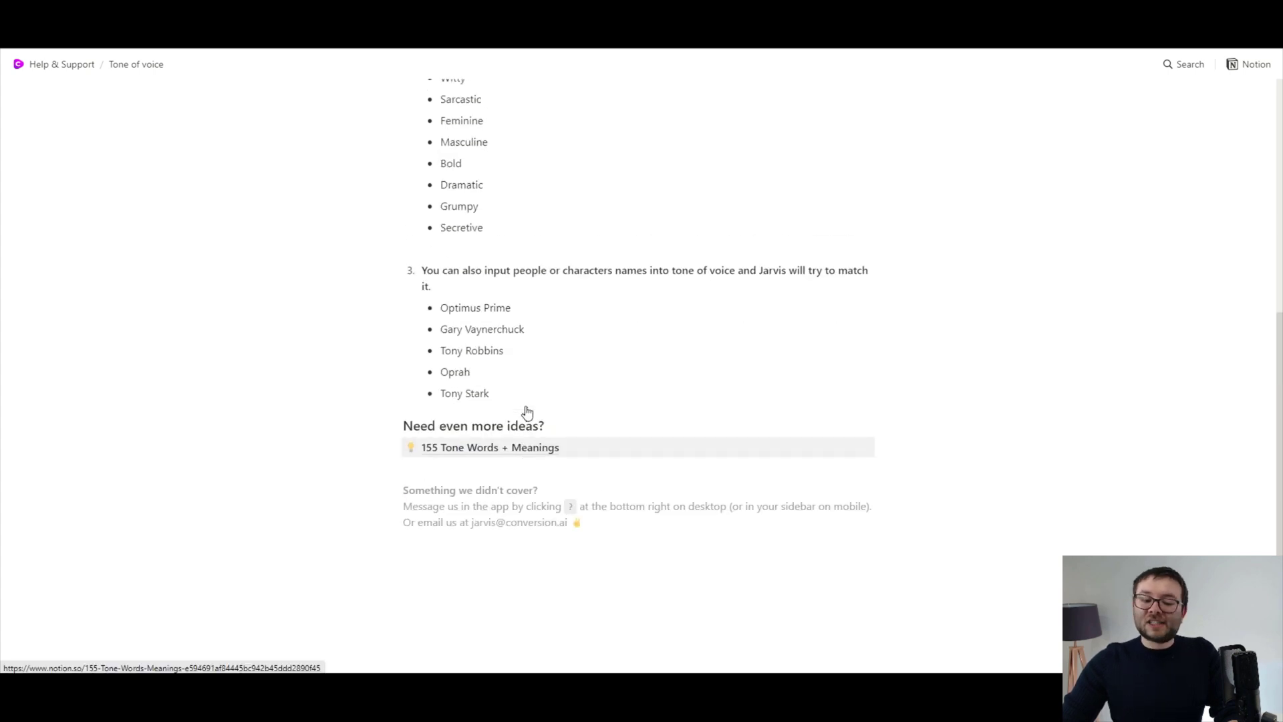
scroll(559, 444, "down", 1)
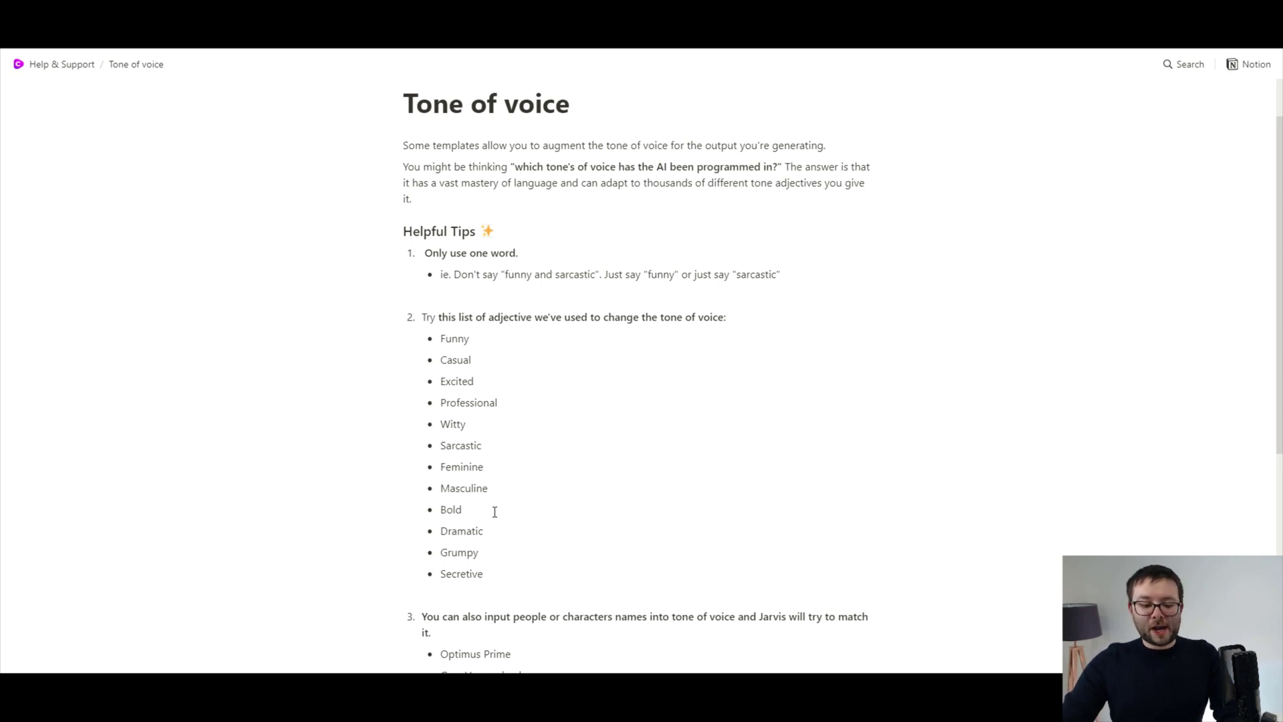
double_click(460, 574)
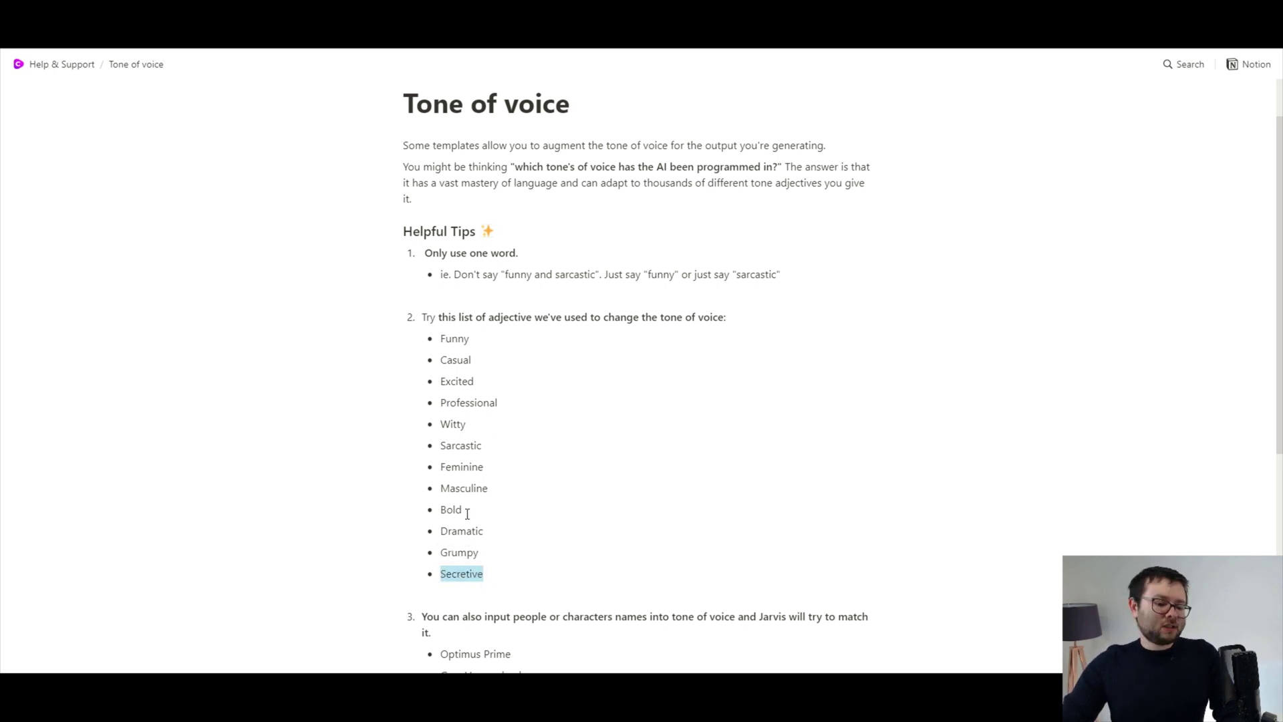
double_click(482, 408)
key("ctrl+c")
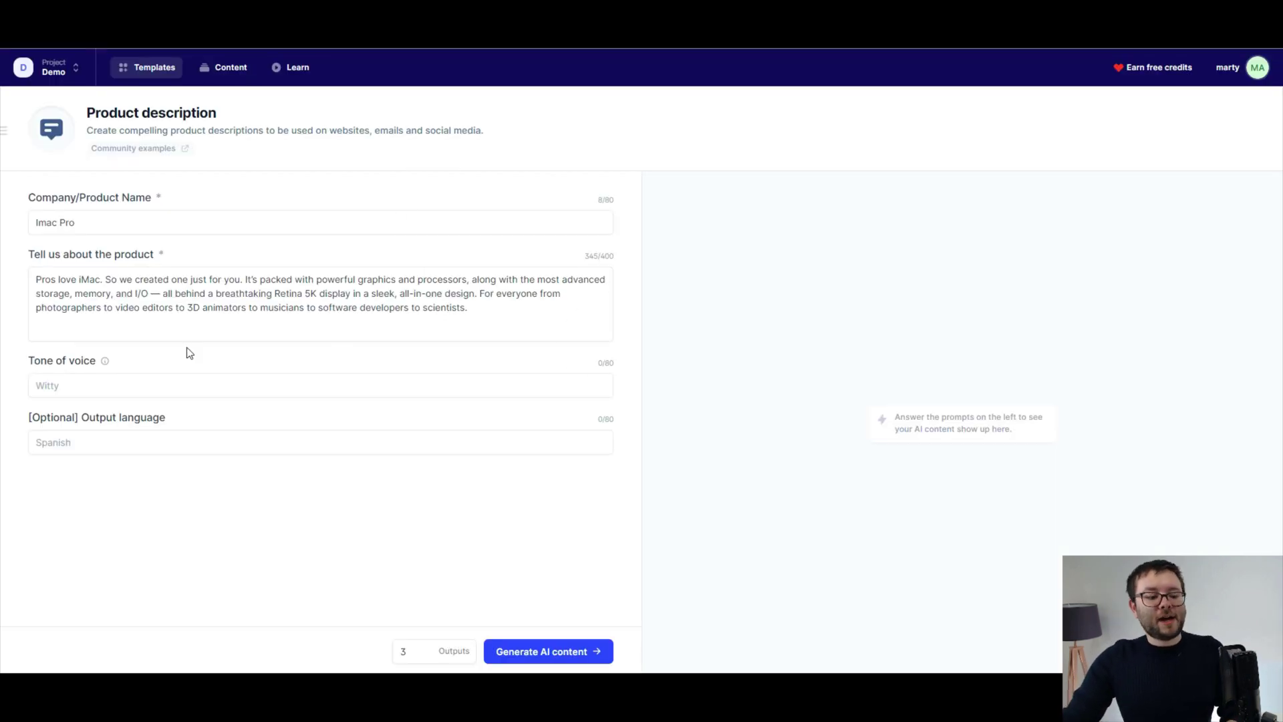
- Set Tone of voice to Professional and Output language to English
left_click(180, 372)
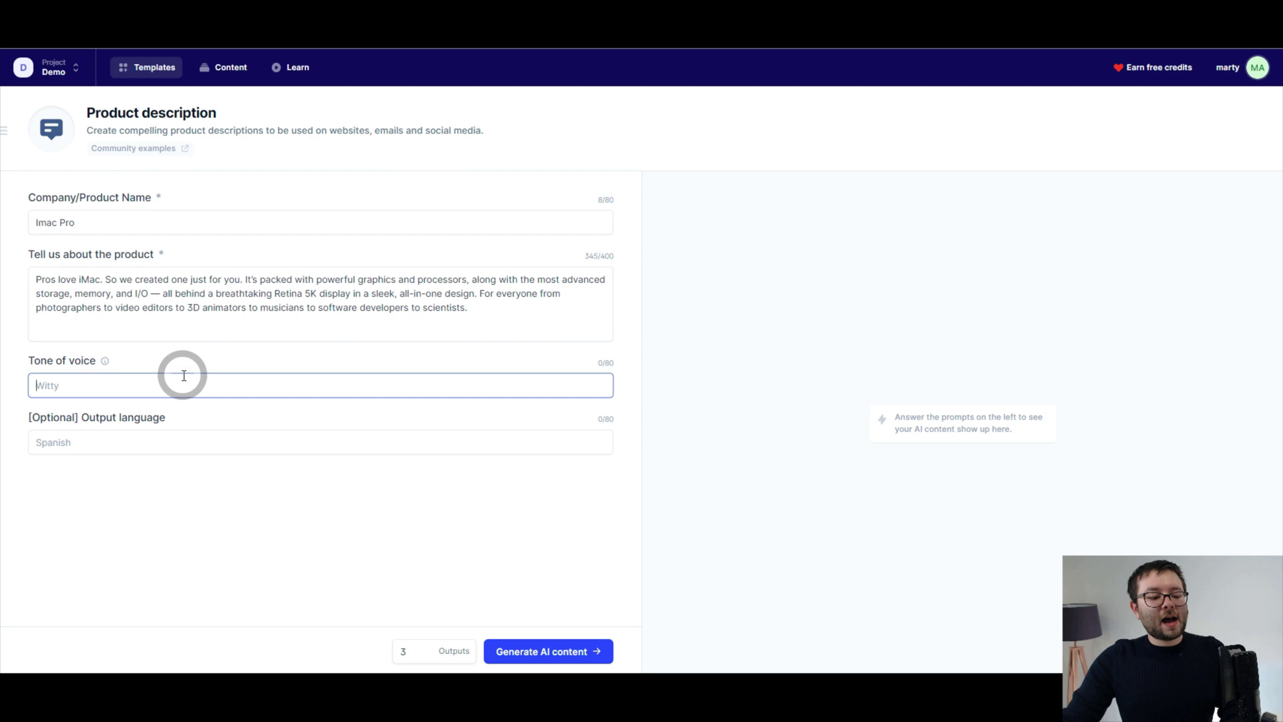
key("ctrl+v")
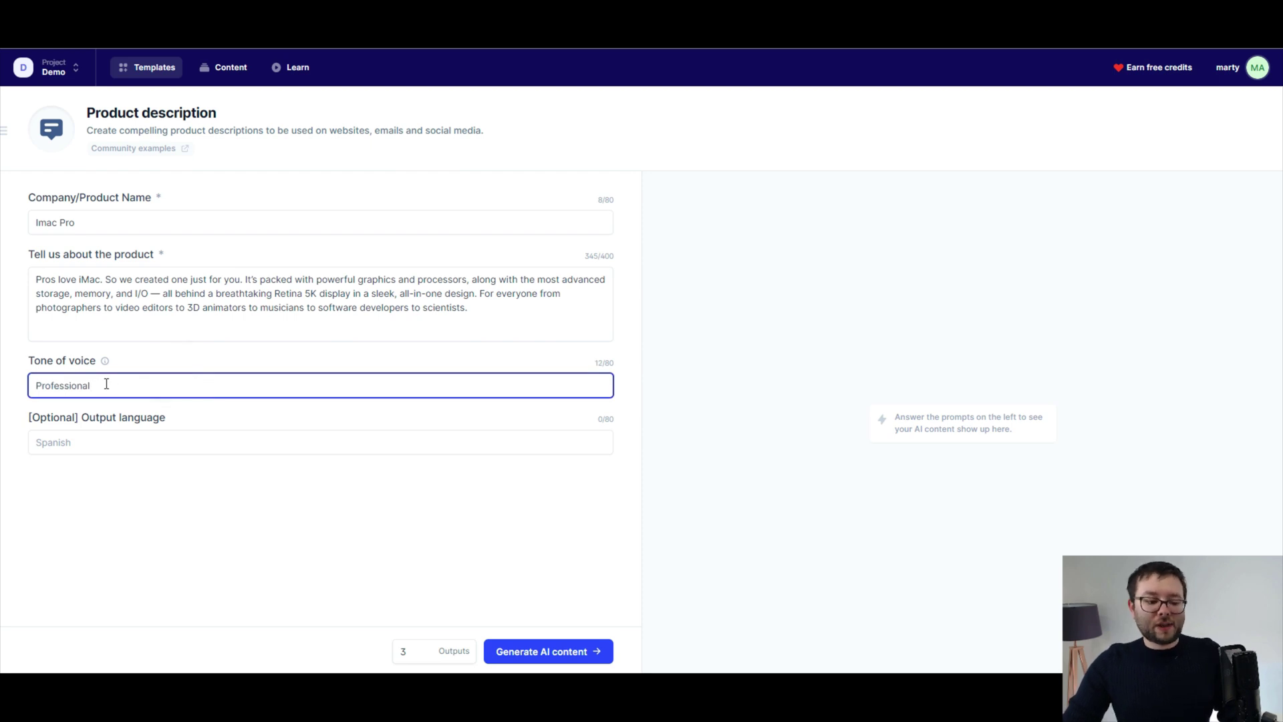
left_click(125, 432)
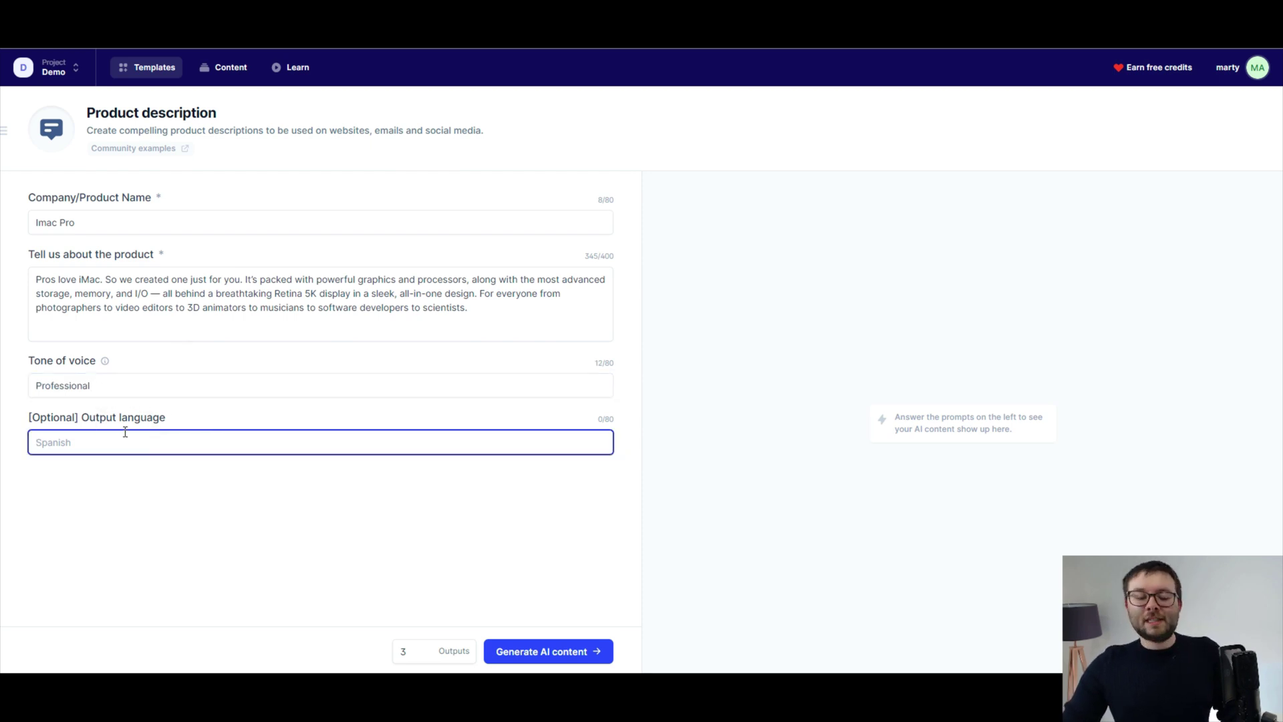
left_click(115, 463)
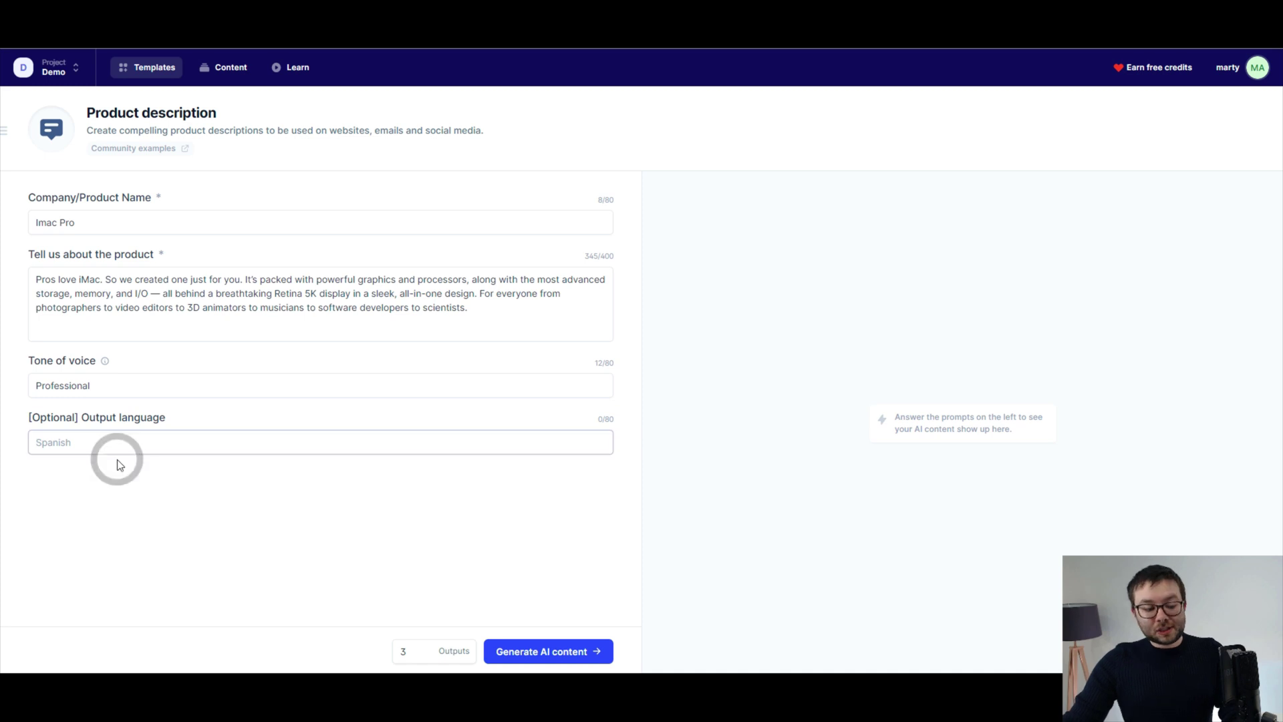
left_click(97, 442)
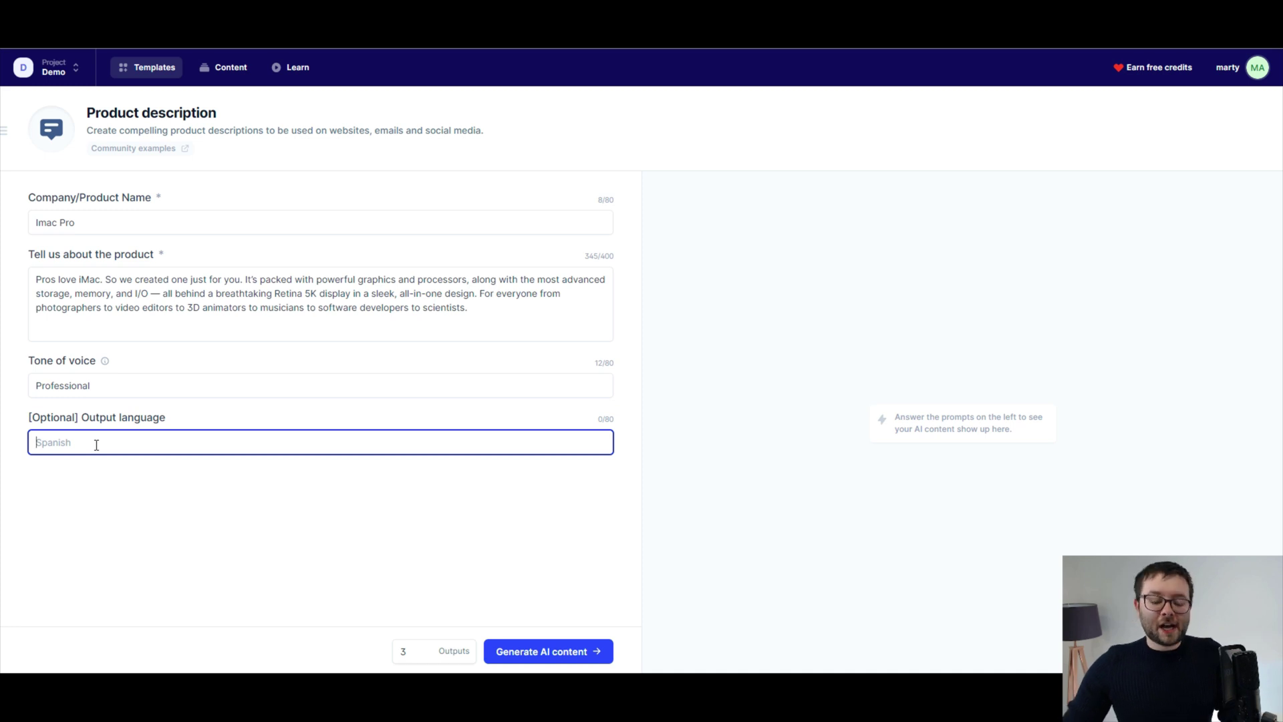
type("eNGLISH")
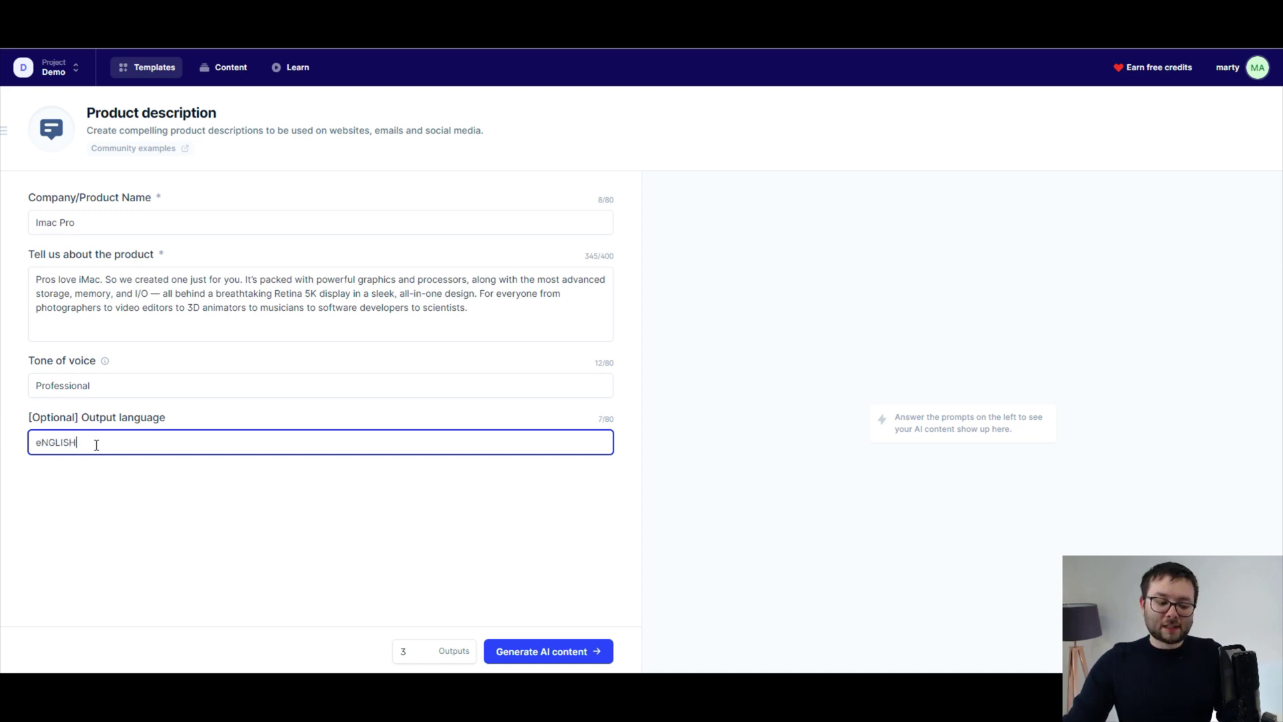
key("ctrl+a")
type("English")
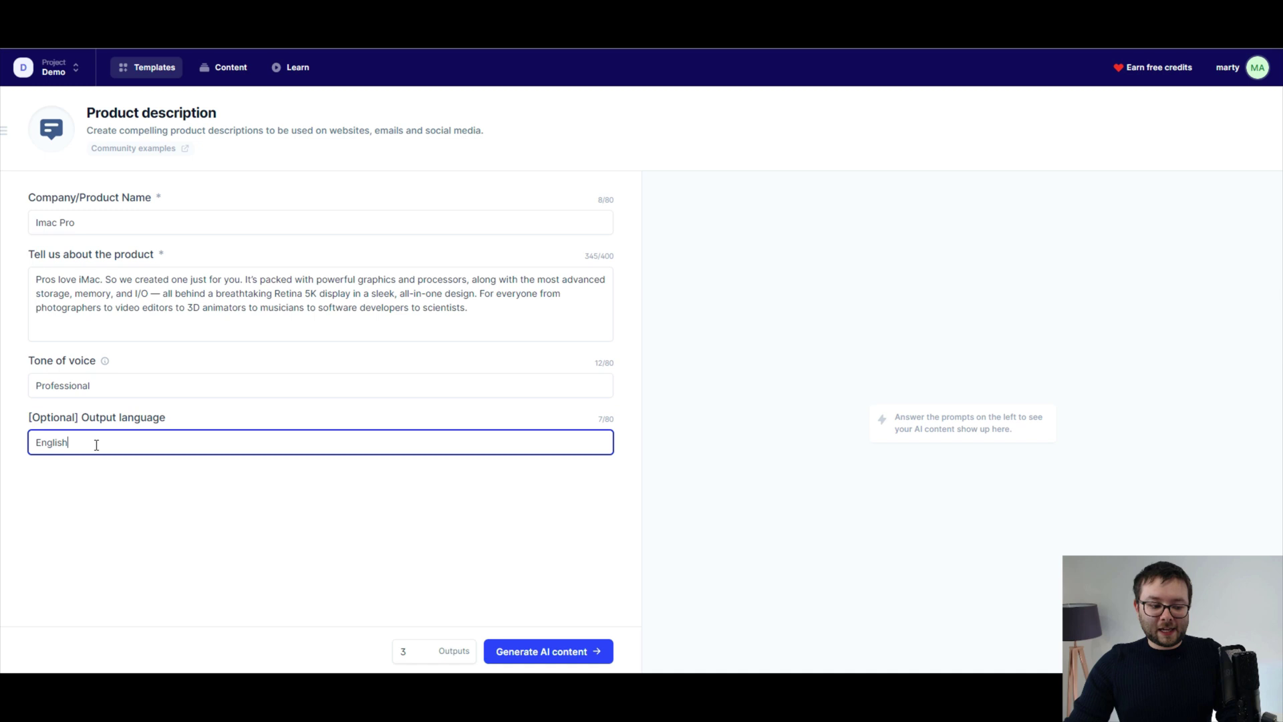
- Change the output count from 3 to 2 and generate the AI content
left_click(411, 651)
double_click(404, 652)
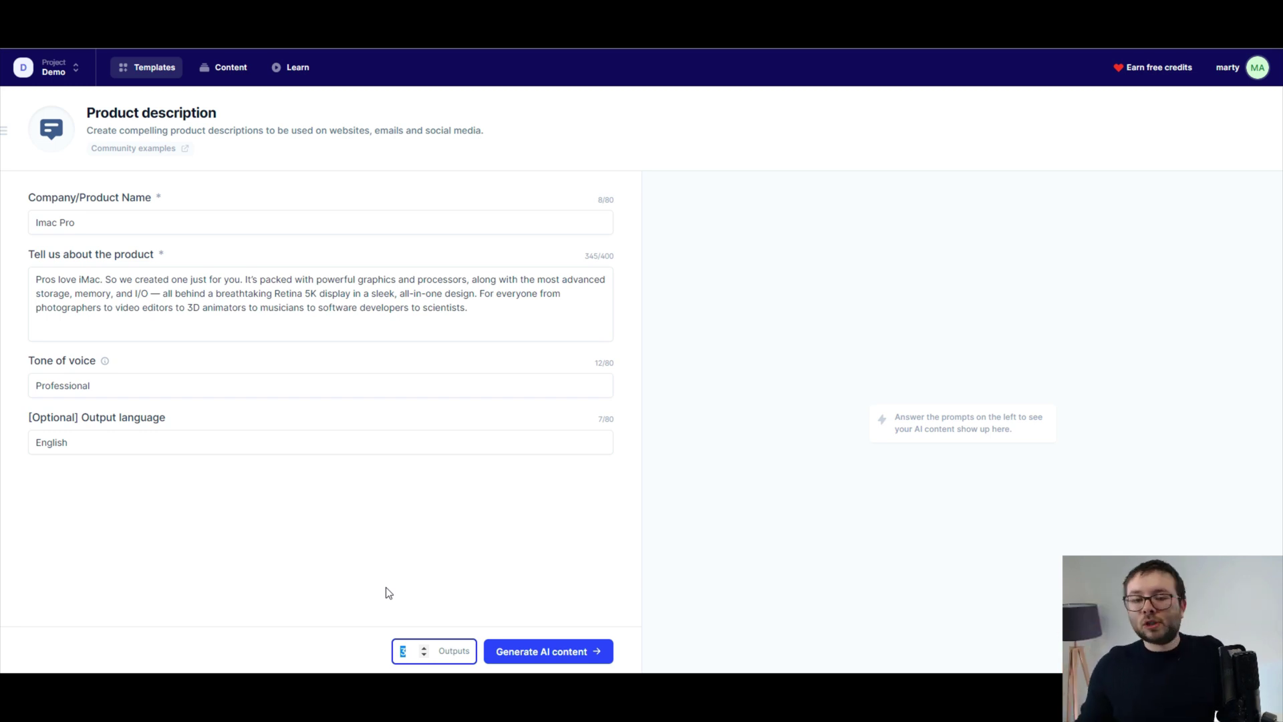
type("2")
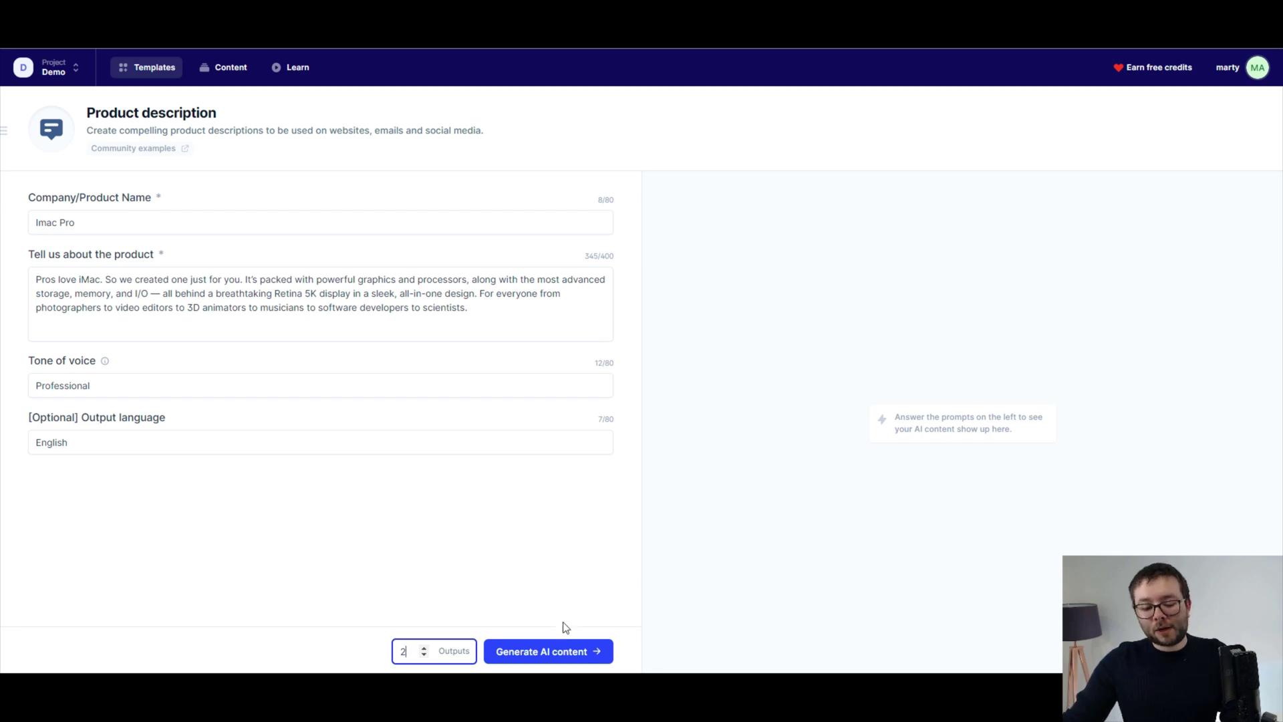
left_click(561, 651)
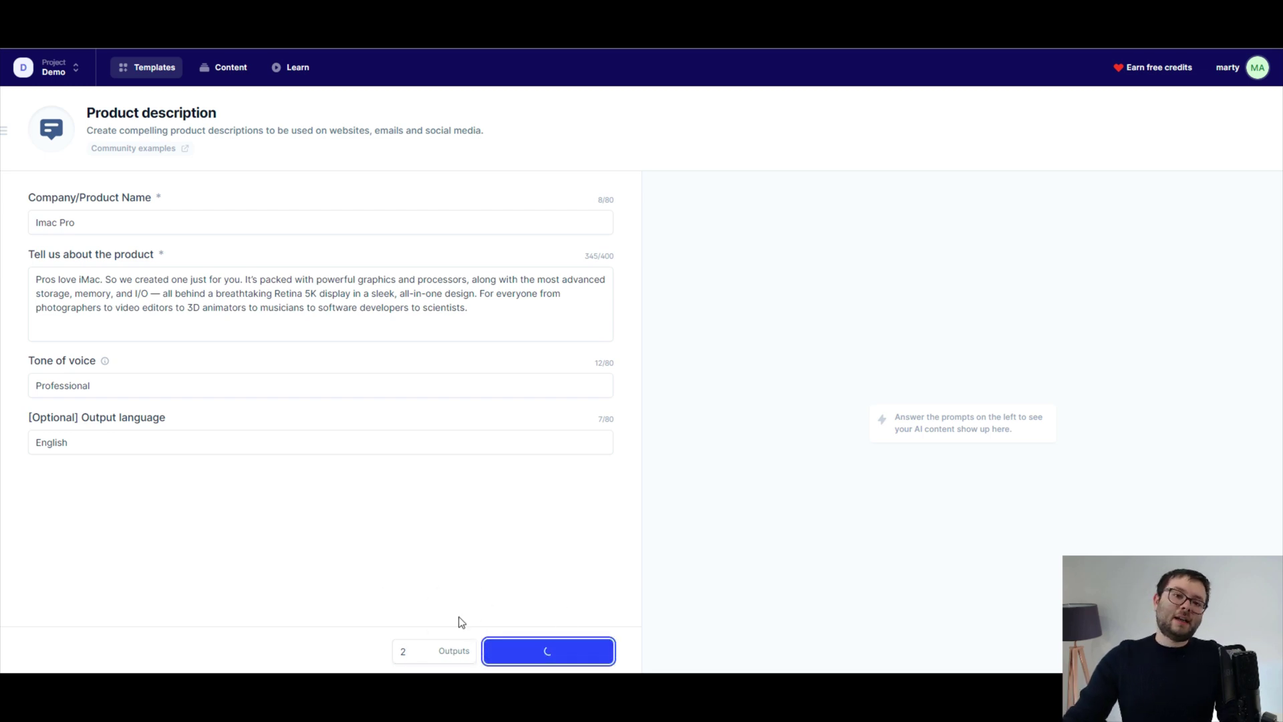